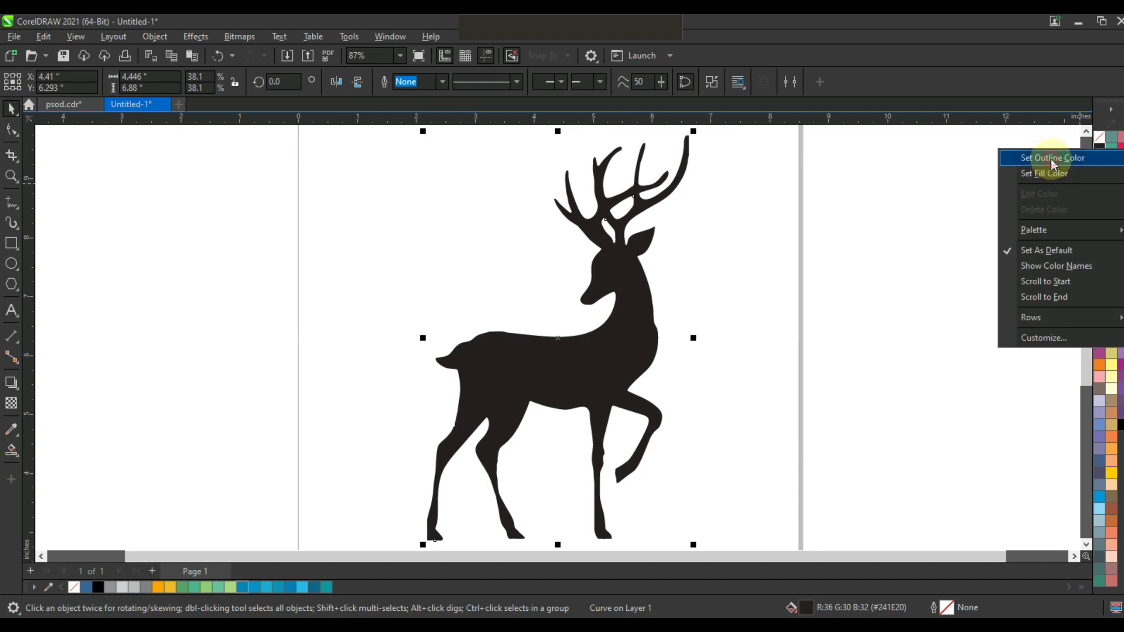
# - Remove the deer silhouette's fill and set its black outline to 1.5 pt
pyautogui.click(1099, 137)
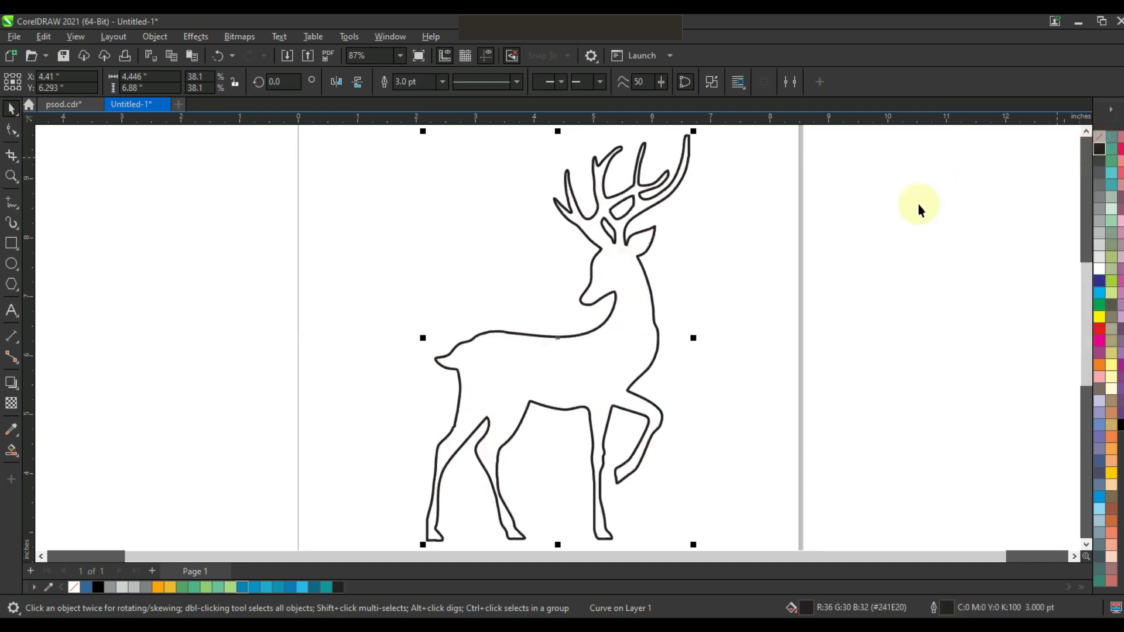
pyautogui.click(442, 81)
pyautogui.click(419, 154)
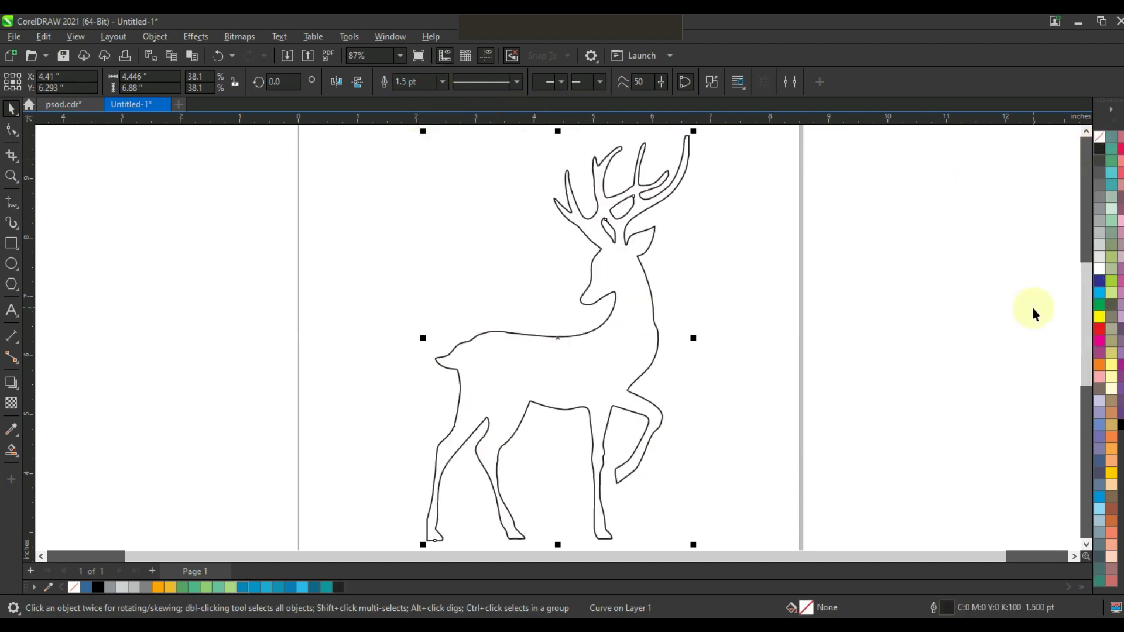
pyautogui.click(743, 231)
# - Draw a straight line about 1.6 in long from under the deer's muzzle across the neck to the chest
pyautogui.click(11, 175)
pyautogui.moveTo(362, 226); pyautogui.dragTo(760, 431)
pyautogui.click(11, 202)
pyautogui.click(605, 295)
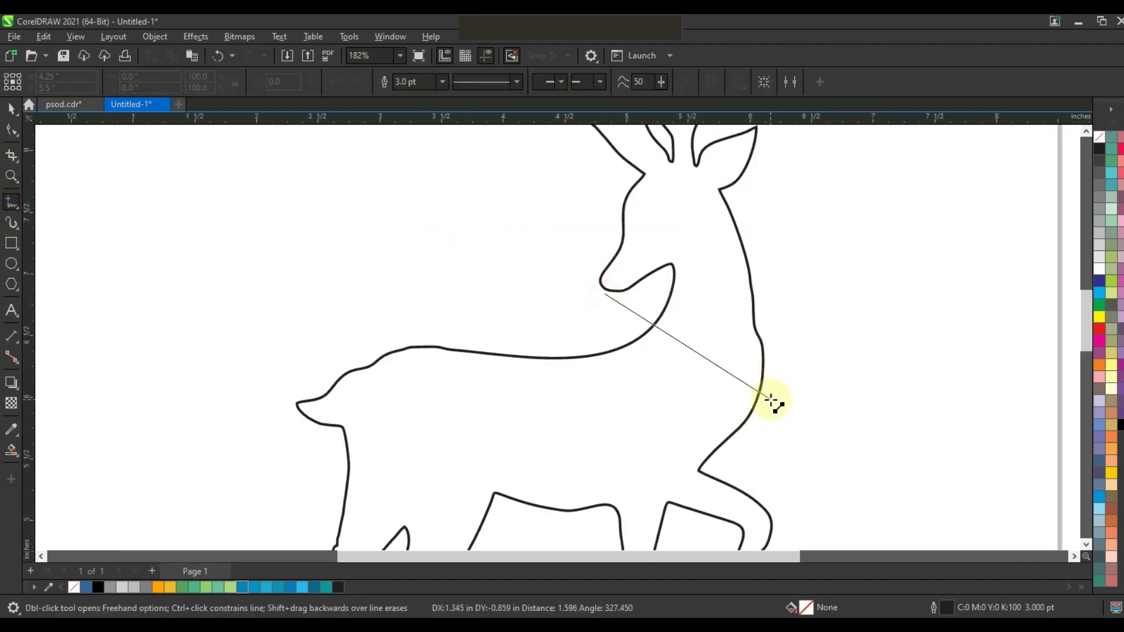
pyautogui.click(771, 400)
# - Bend the line into a high arch from the muzzle over the cheek and down past the front of the neck
pyautogui.click(12, 129)
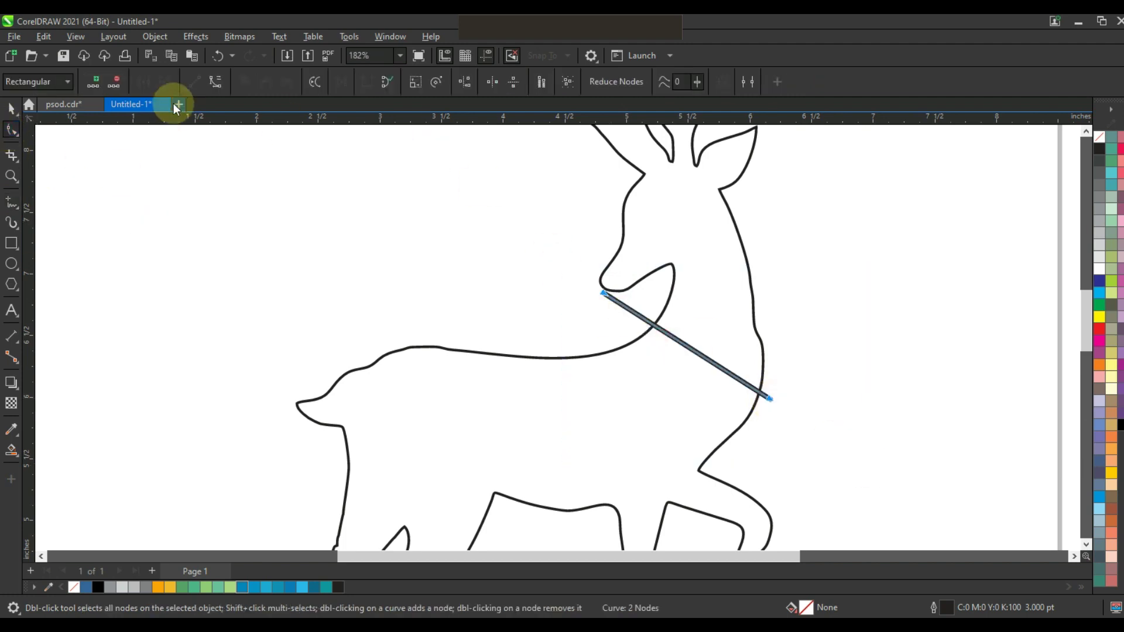
pyautogui.click(603, 293)
pyautogui.moveTo(660, 329); pyautogui.dragTo(652, 222)
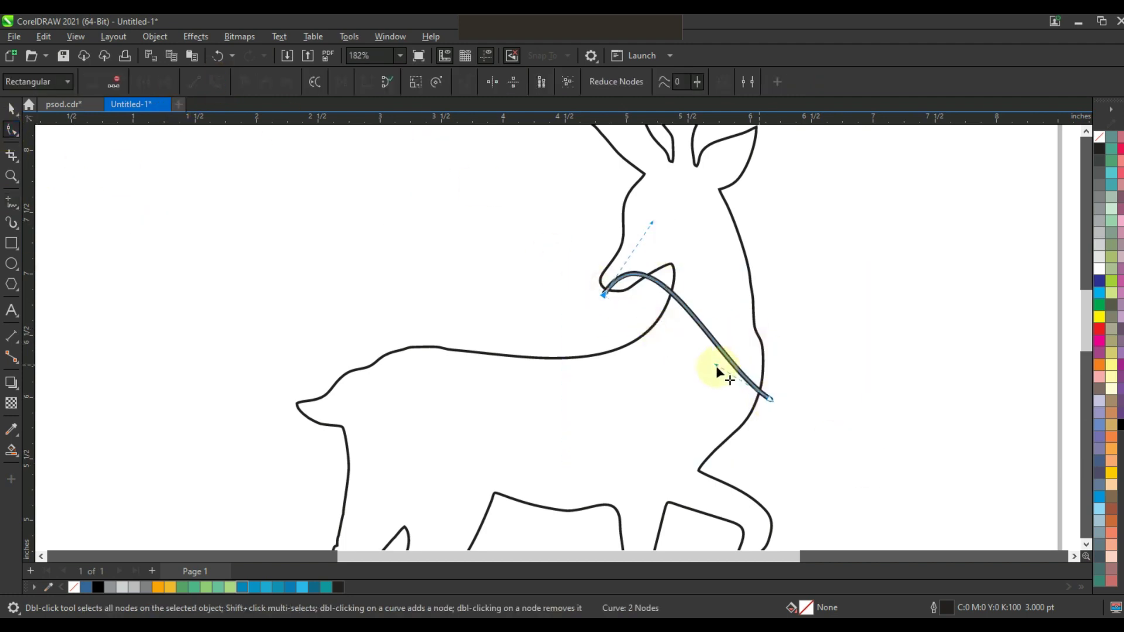
pyautogui.moveTo(788, 217); pyautogui.dragTo(752, 173)
pyautogui.moveTo(652, 220); pyautogui.dragTo(643, 209)
pyautogui.moveTo(603, 293); pyautogui.dragTo(604, 292)
# - Draw a second straight line about 1.6 in long from the throat corner down to the lower chest edge
pyautogui.click(11, 202)
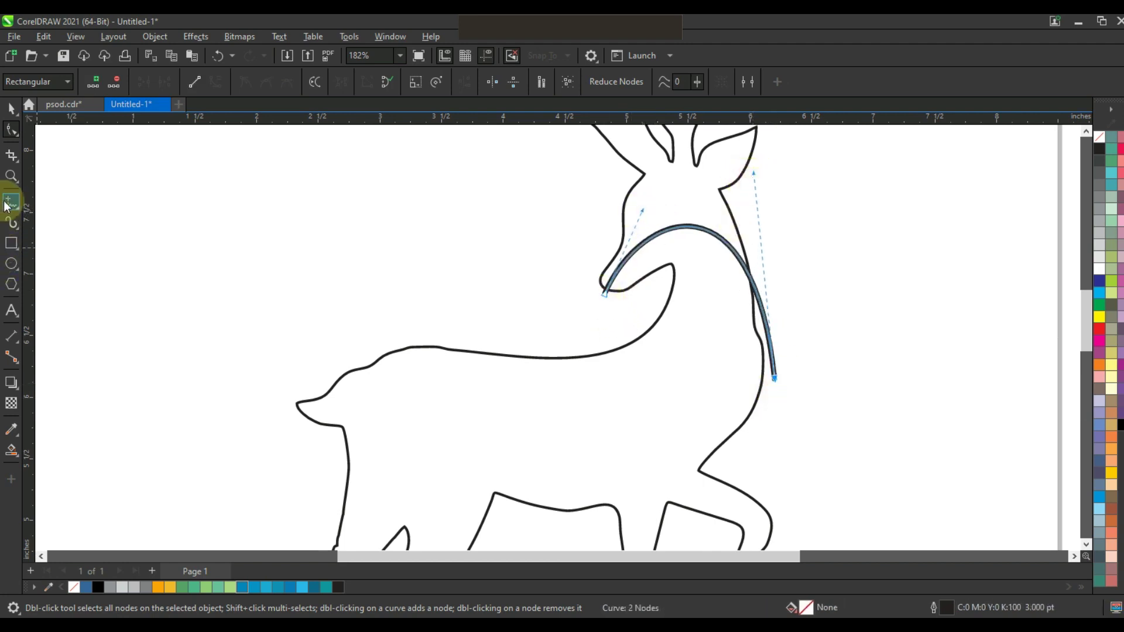
pyautogui.click(670, 267)
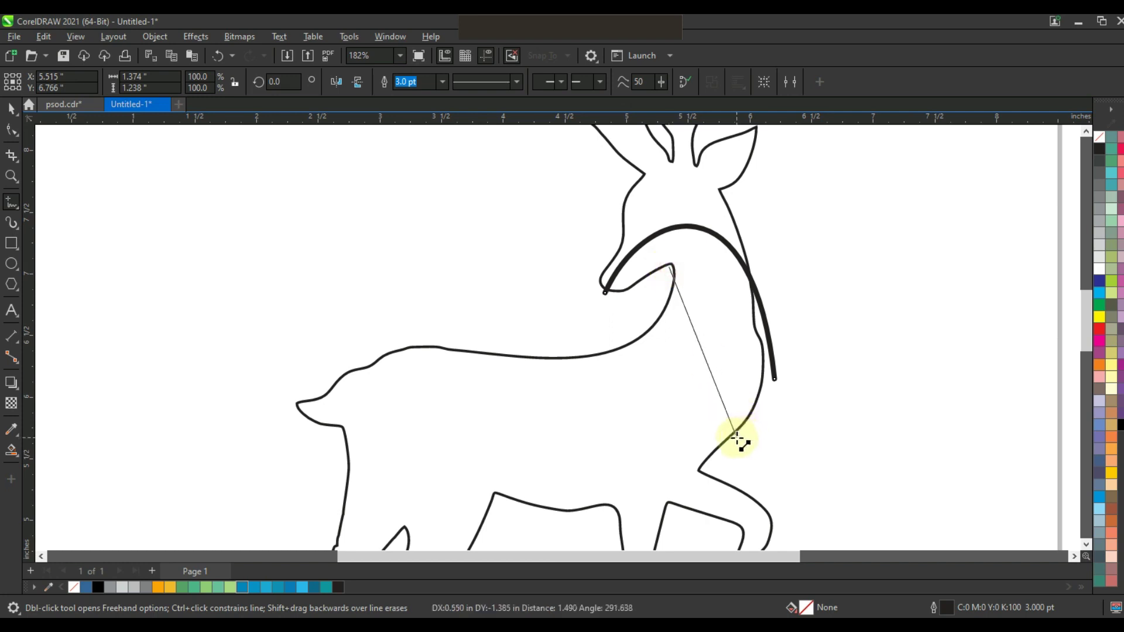
pyautogui.click(715, 456)
# - Convert the throat line to a curve and bow it forward so it runs inside the front of the neck
pyautogui.click(11, 129)
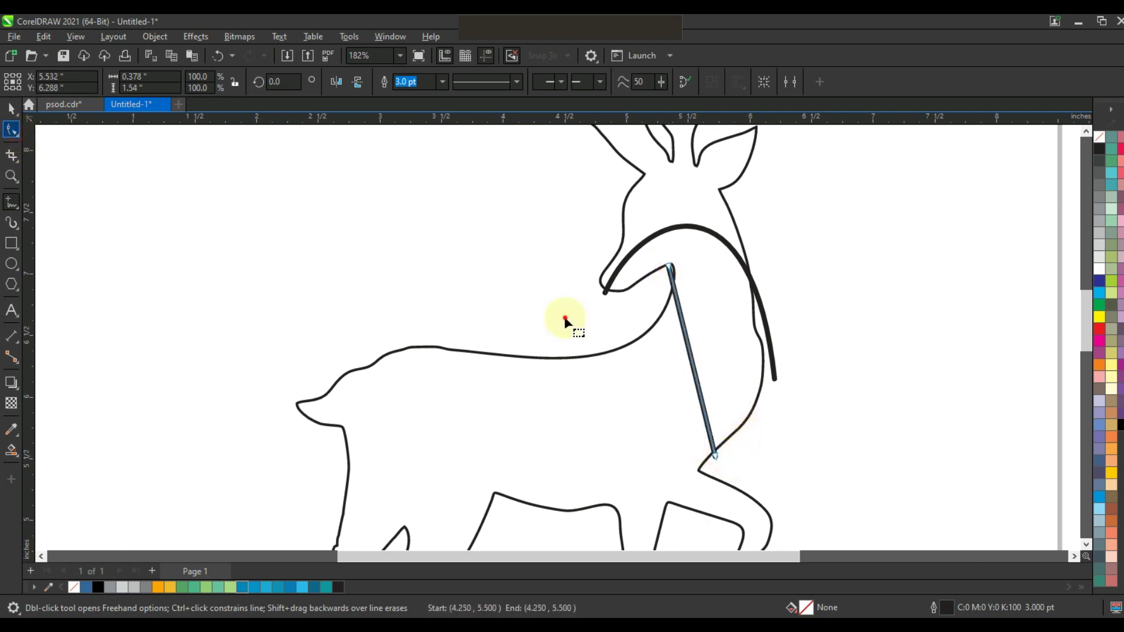
pyautogui.click(215, 81)
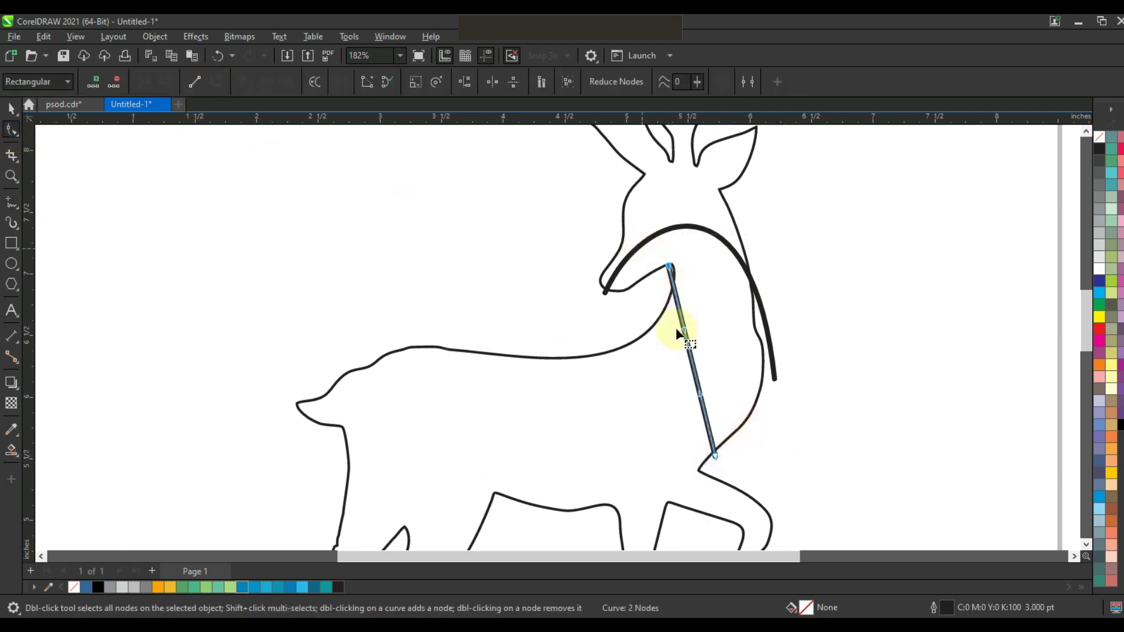
pyautogui.moveTo(707, 273); pyautogui.dragTo(703, 248)
pyautogui.moveTo(701, 394); pyautogui.dragTo(803, 381)
pyautogui.moveTo(704, 245); pyautogui.dragTo(712, 241)
pyautogui.moveTo(803, 381); pyautogui.dragTo(807, 380)
# - Smart-fill the jaw-and-neck band and the head with antlers, and remove both guide curves
pyautogui.click(11, 449)
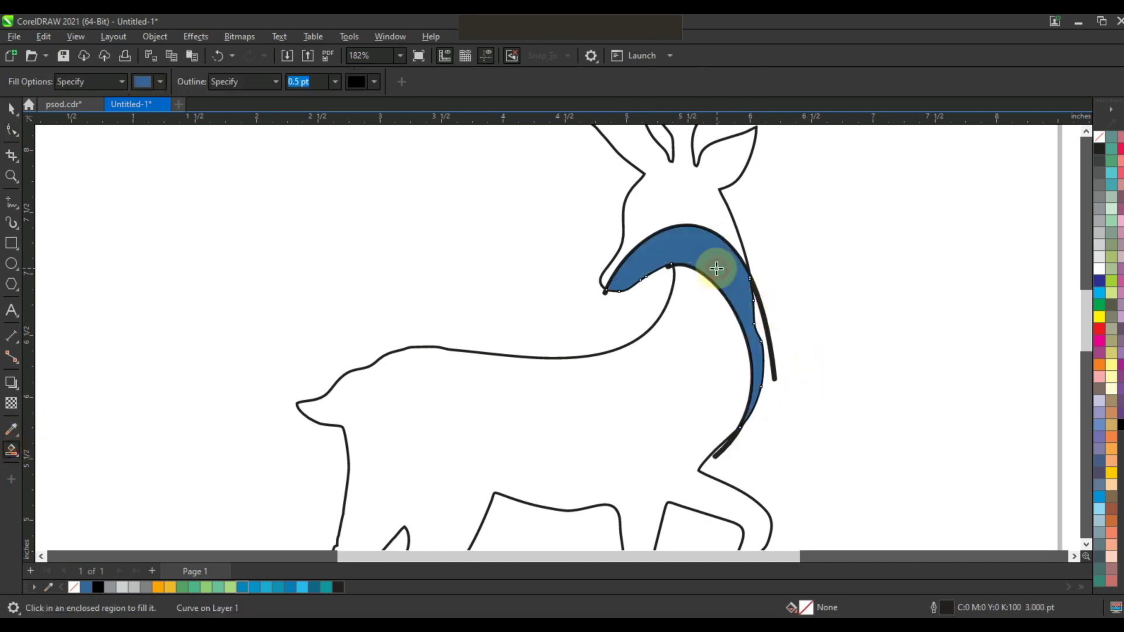
pyautogui.click(718, 263)
pyautogui.click(698, 208)
pyautogui.click(11, 109)
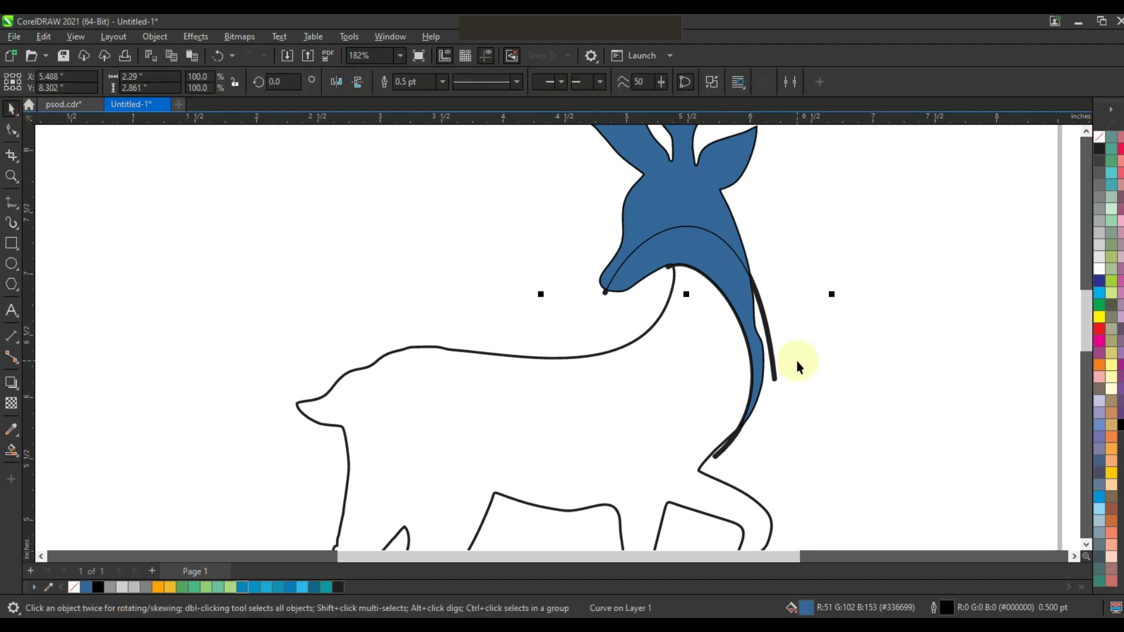
pyautogui.scroll(-1, 796, 360)
pyautogui.click(790, 364)
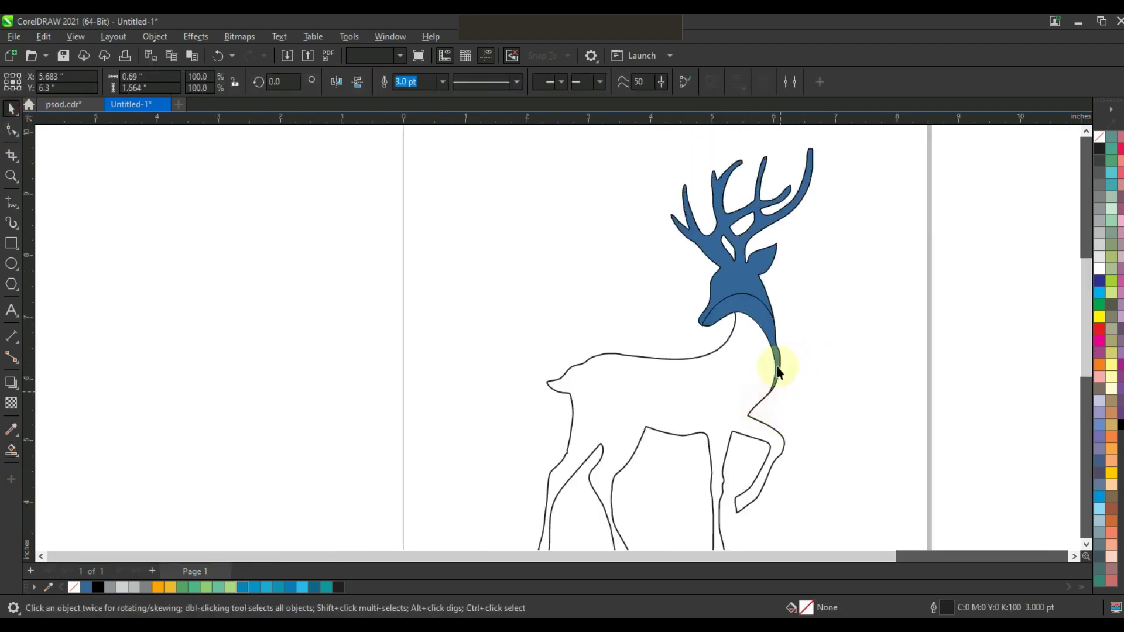
# - Give the jaw-and-neck band an orange to golden-yellow fountain fill running from the neck up toward the muzzle
pyautogui.click(760, 318)
pyautogui.moveTo(1099, 365)
pyautogui.mouseDown()
pyautogui.moveTo(779, 372)
pyautogui.moveTo(749, 309)
pyautogui.mouseUp()
pyautogui.press('g')
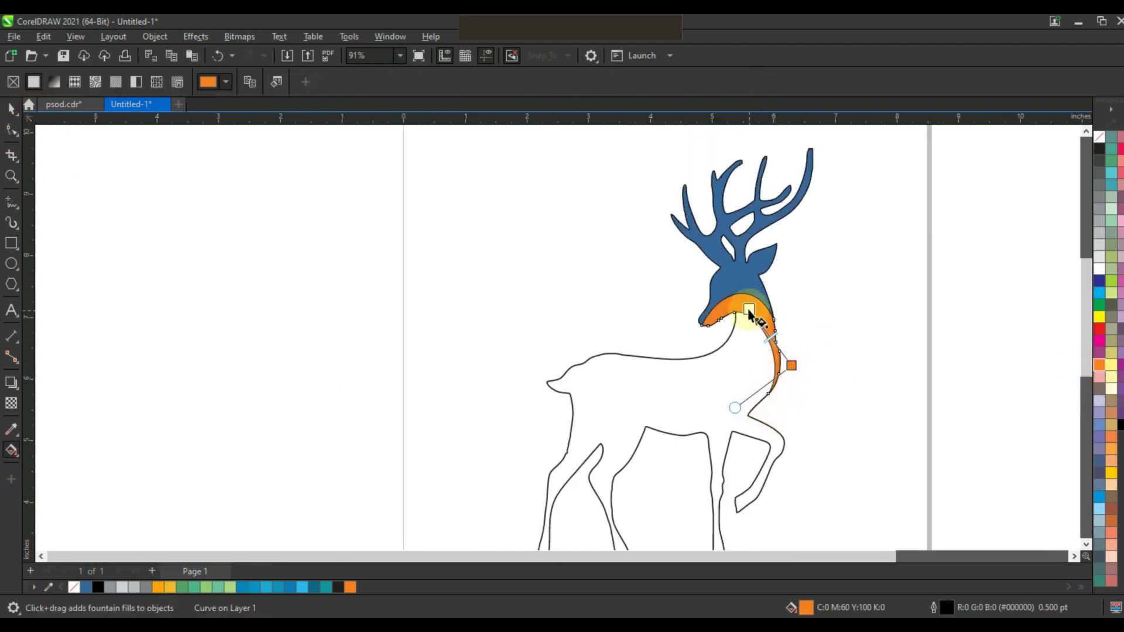
pyautogui.moveTo(1112, 472); pyautogui.dragTo(749, 309)
pyautogui.moveTo(793, 367); pyautogui.dragTo(782, 354)
pyautogui.moveTo(749, 309); pyautogui.dragTo(699, 300)
pyautogui.moveTo(782, 354); pyautogui.dragTo(761, 340)
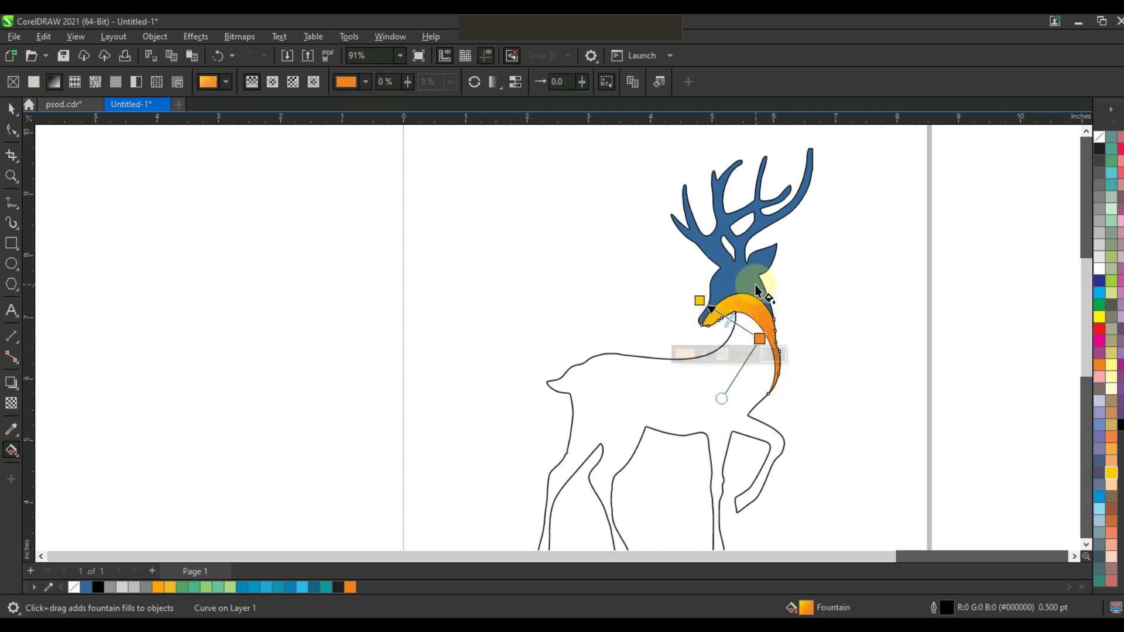
# - Apply an orange to golden-yellow fountain fill to the head and antlers, and shift the yellow end of the band's gradient outward
pyautogui.click(764, 296)
pyautogui.click(350, 587)
pyautogui.moveTo(764, 299); pyautogui.dragTo(783, 312)
pyautogui.moveTo(1111, 473); pyautogui.dragTo(742, 260)
pyautogui.moveTo(787, 312); pyautogui.dragTo(791, 327)
pyautogui.click(739, 305)
pyautogui.moveTo(701, 301); pyautogui.dragTo(683, 288)
# - Remove the outline from the head and the jaw-and-neck band
pyautogui.click(11, 109)
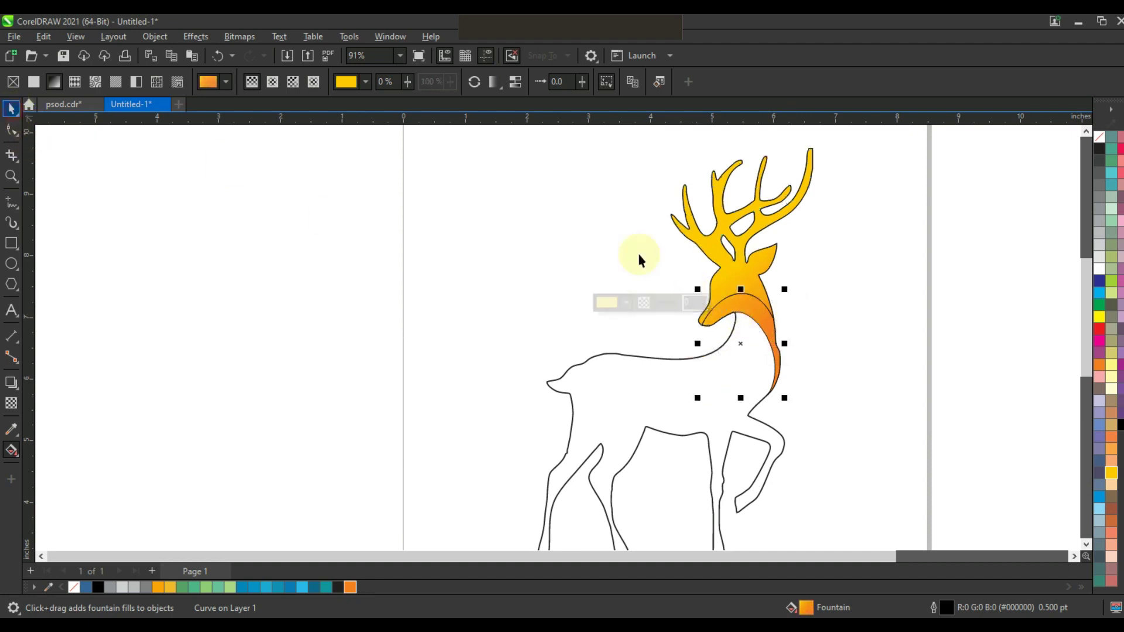
pyautogui.keyDown('shift'); pyautogui.click(754, 274); pyautogui.keyUp('shift')
pyautogui.rightClick(1099, 135)
pyautogui.click(1073, 147)
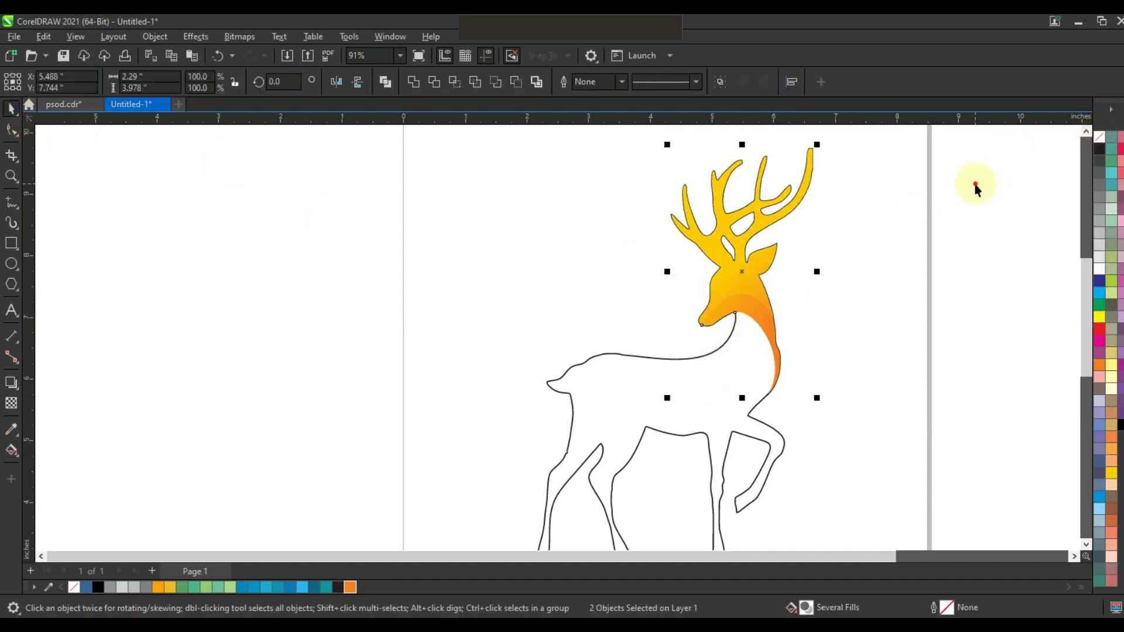
pyautogui.click(976, 185)
# - Draw a straight line about 1.9 in long from the throat down across the body to just below the belly
pyautogui.scroll(-1, 555, 277)
pyautogui.click(11, 176)
pyautogui.moveTo(533, 266); pyautogui.dragTo(744, 464)
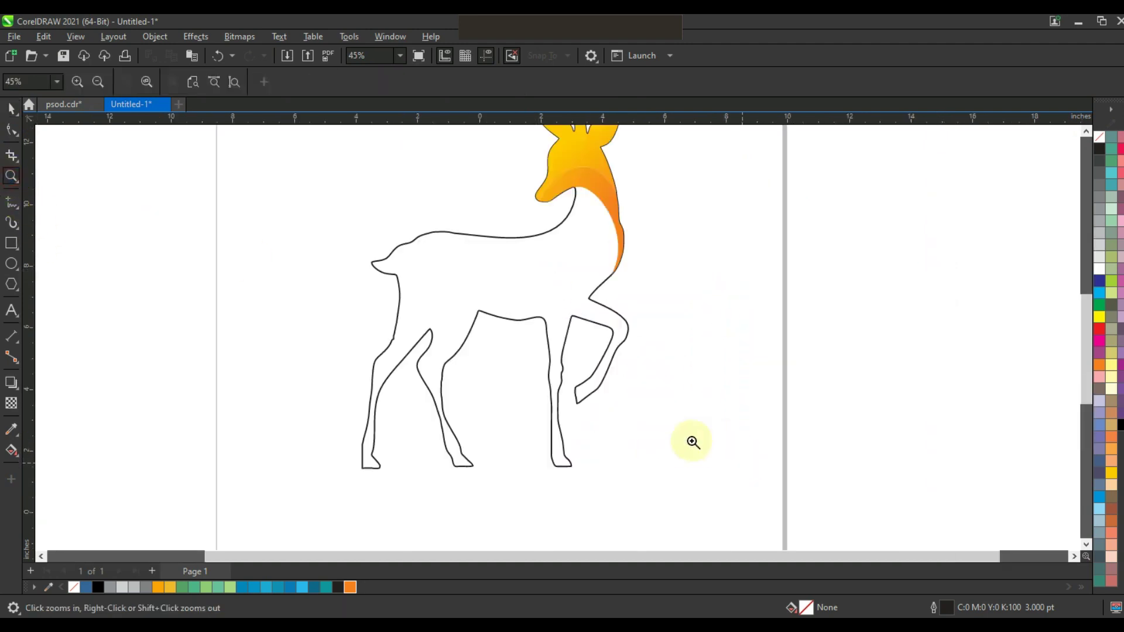
pyautogui.moveTo(689, 487); pyautogui.dragTo(703, 495)
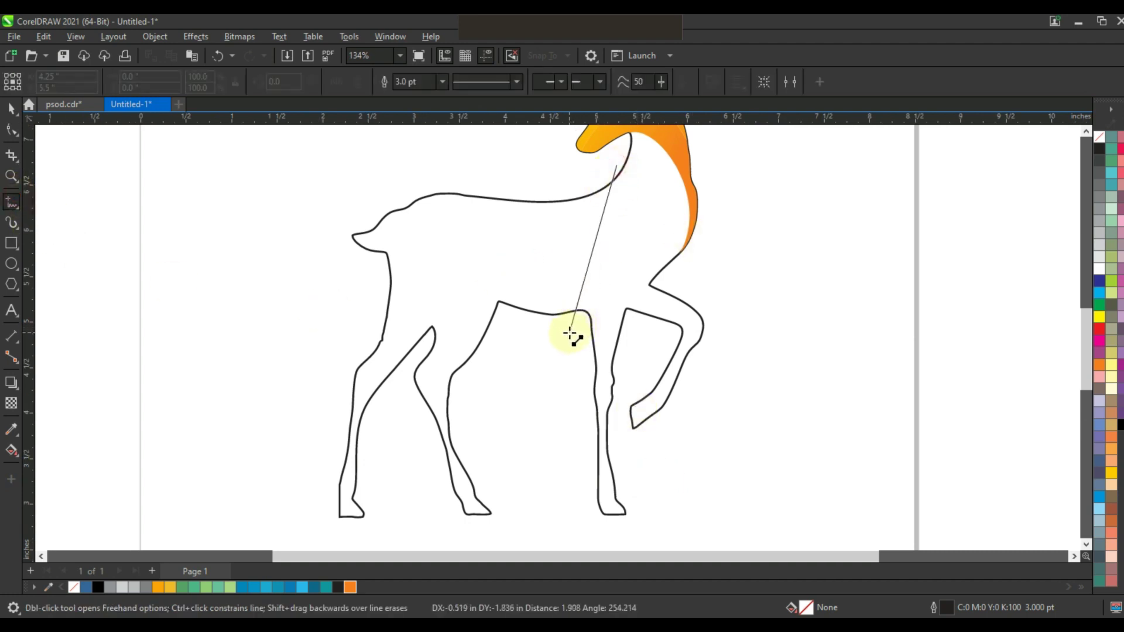
pyautogui.click(571, 333)
# - Shape the line into a smooth curve from the throat corner, bulging through the neck, to the belly beside the standing foreleg
pyautogui.click(11, 129)
pyautogui.moveTo(519, 157); pyautogui.dragTo(685, 366)
pyautogui.moveTo(599, 222); pyautogui.dragTo(561, 331)
pyautogui.moveTo(609, 285); pyautogui.dragTo(615, 288)
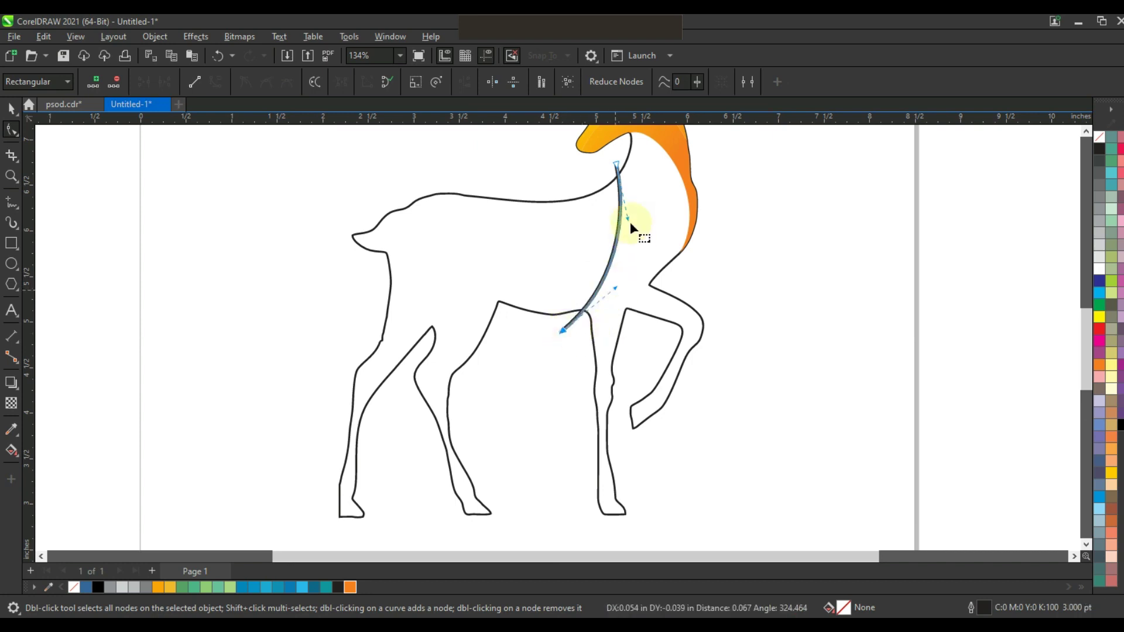
pyautogui.moveTo(616, 165); pyautogui.dragTo(627, 135)
pyautogui.moveTo(640, 190); pyautogui.dragTo(644, 187)
pyautogui.moveTo(626, 137); pyautogui.dragTo(629, 136)
pyautogui.moveTo(644, 187); pyautogui.dragTo(665, 181)
pyautogui.moveTo(563, 331); pyautogui.dragTo(562, 331)
pyautogui.moveTo(614, 288); pyautogui.dragTo(618, 287)
# - Draw a two-segment line across the top of the raised foreleg, from the chest fold to the inner leg corner and slightly beyond
pyautogui.click(11, 202)
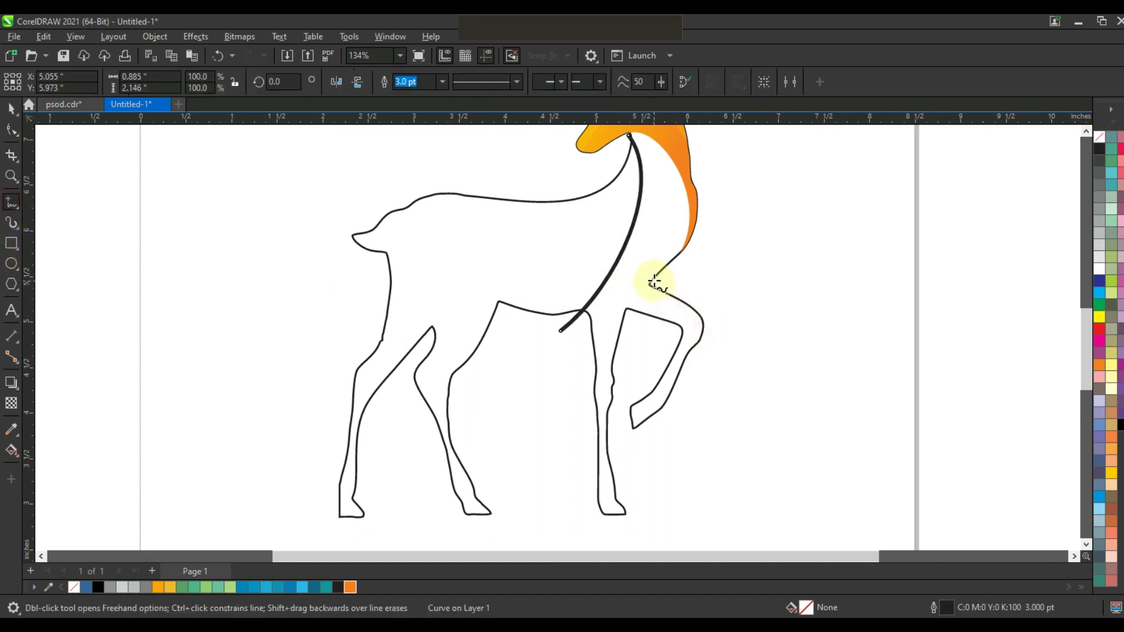
pyautogui.doubleClick(627, 309)
pyautogui.click(631, 337)
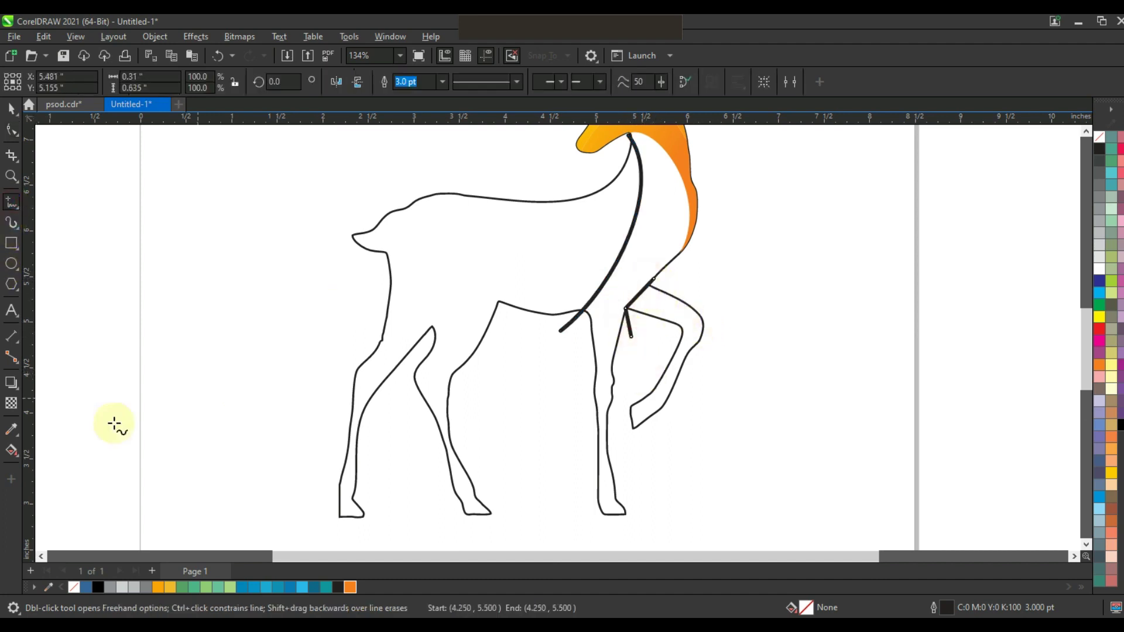
# - Smart-fill the neck with the standing foreleg and the raised foreleg as separate shapes, and remove the guide lines
pyautogui.click(11, 450)
pyautogui.click(43, 466)
pyautogui.click(665, 226)
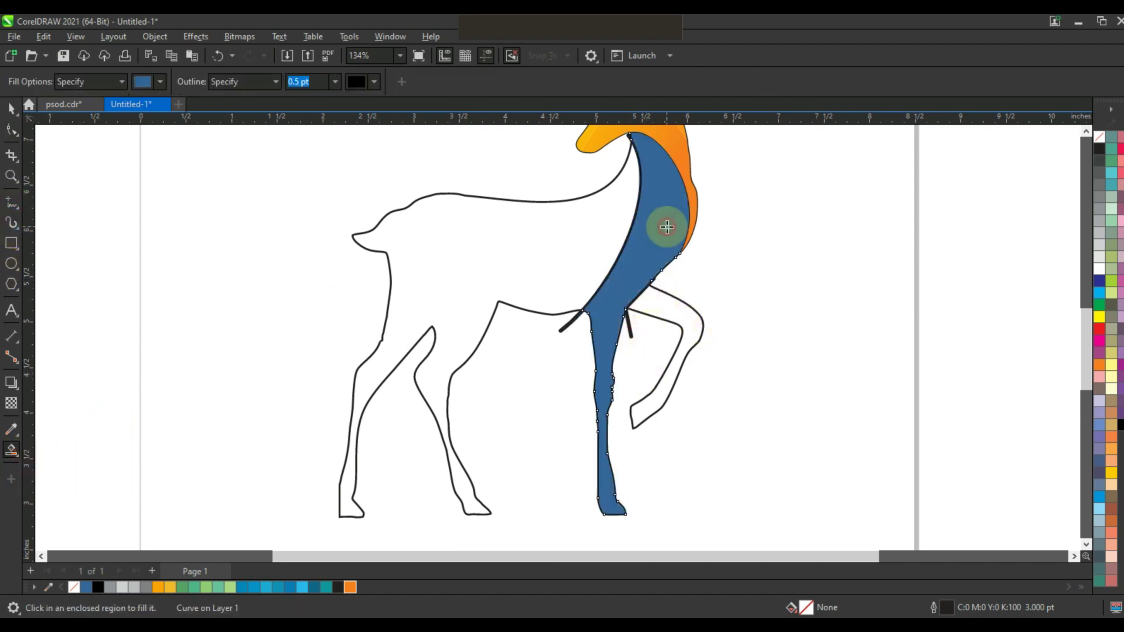
pyautogui.click(778, 329)
pyautogui.click(11, 450)
pyautogui.click(648, 311)
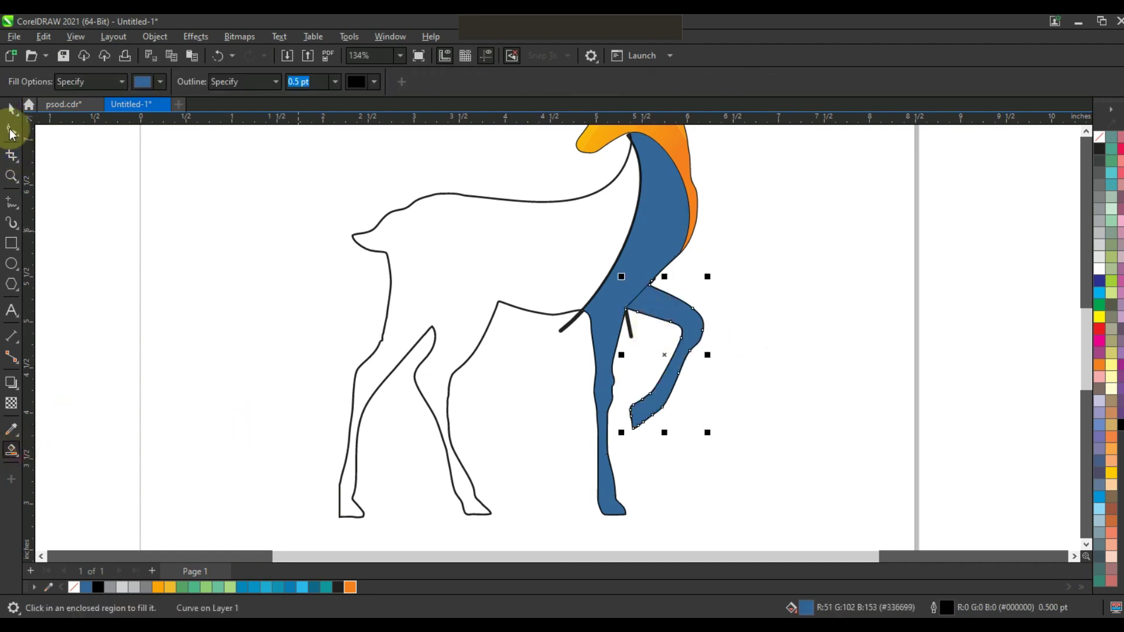
pyautogui.press('space')
pyautogui.press('Escape')
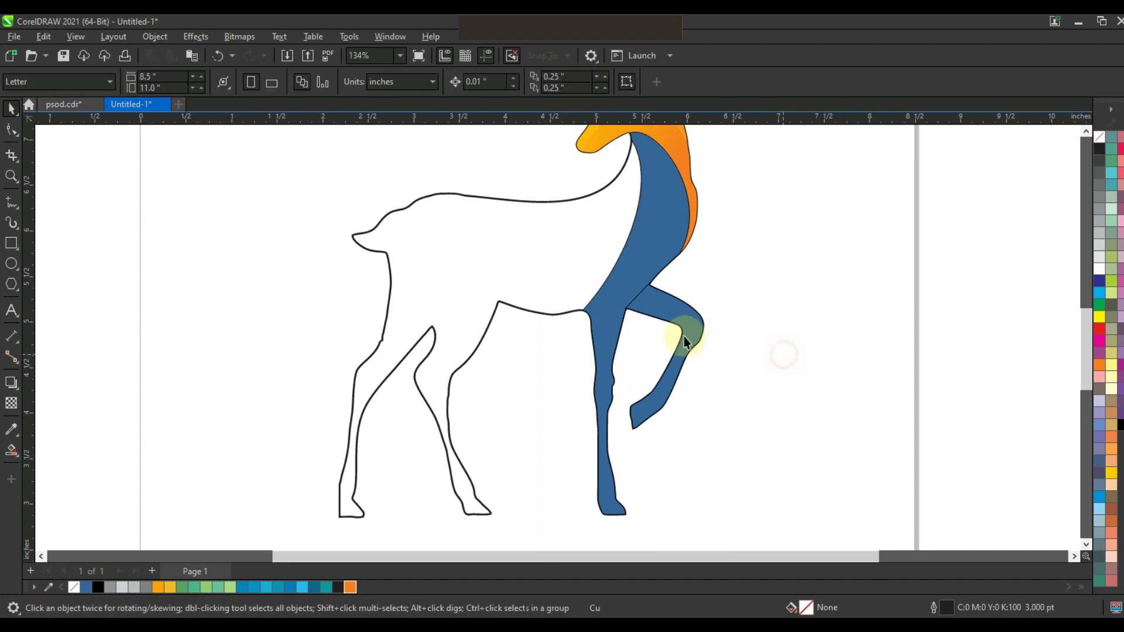
# - Draw a two-segment line from the jaw to the top of the standing foreleg and on down past its hoof
pyautogui.scroll(-3, 684, 336)
pyautogui.click(12, 175)
pyautogui.moveTo(501, 193); pyautogui.dragTo(753, 452)
pyautogui.click(12, 202)
pyautogui.click(593, 182)
pyautogui.click(585, 349)
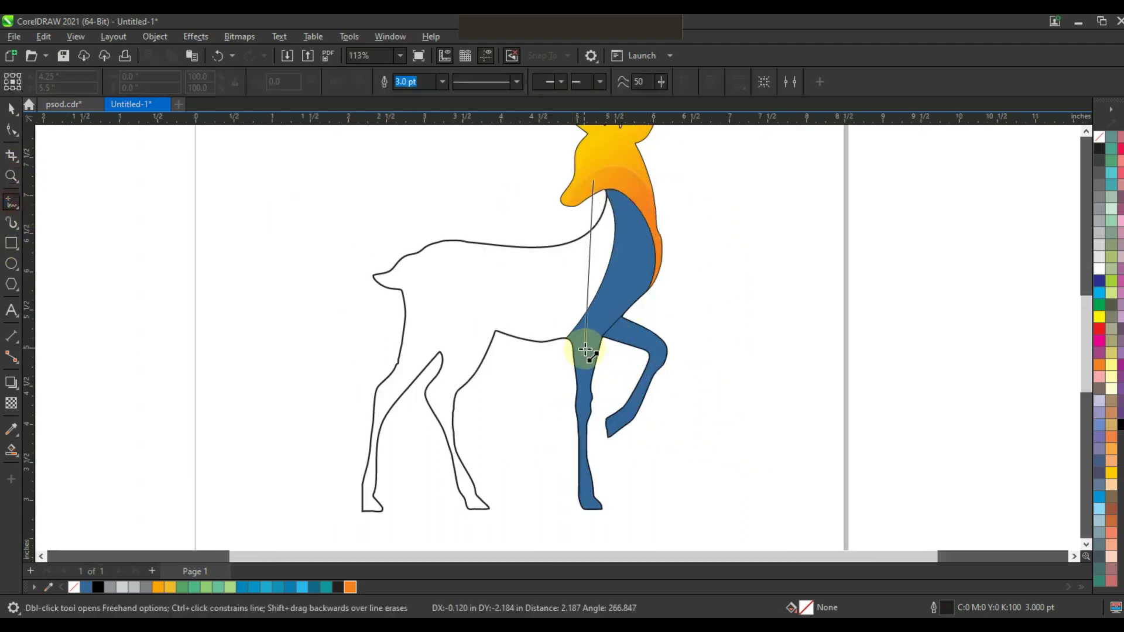
pyautogui.click(588, 514)
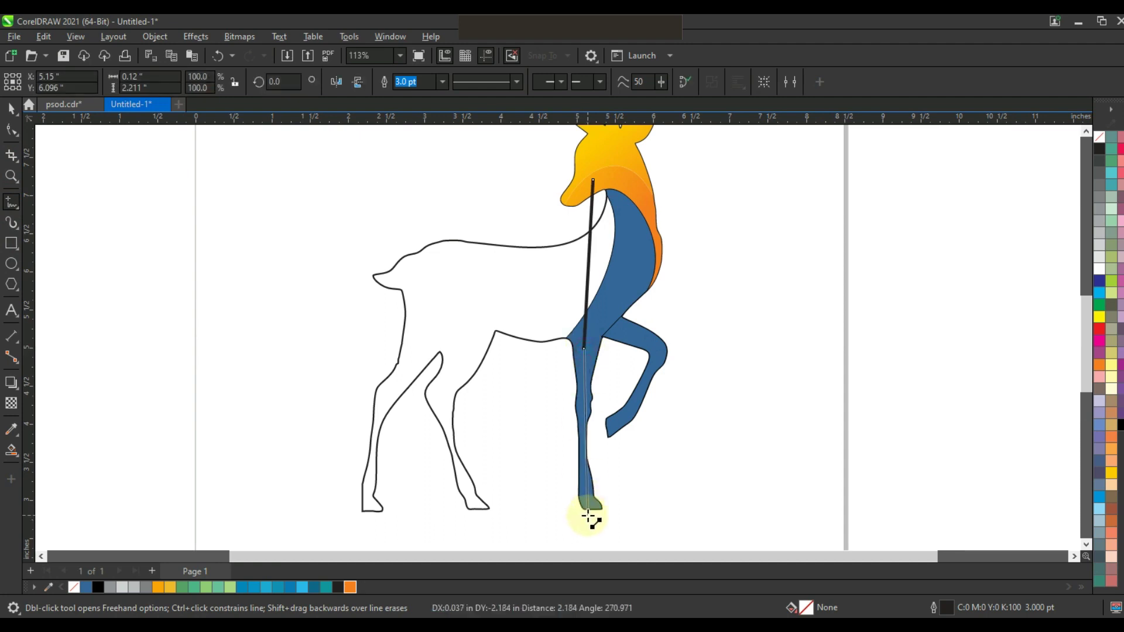
# - Bend the two segments to follow the middle of the neck and the standing foreleg
pyautogui.click(7, 131)
pyautogui.moveTo(387, 149); pyautogui.dragTo(614, 527)
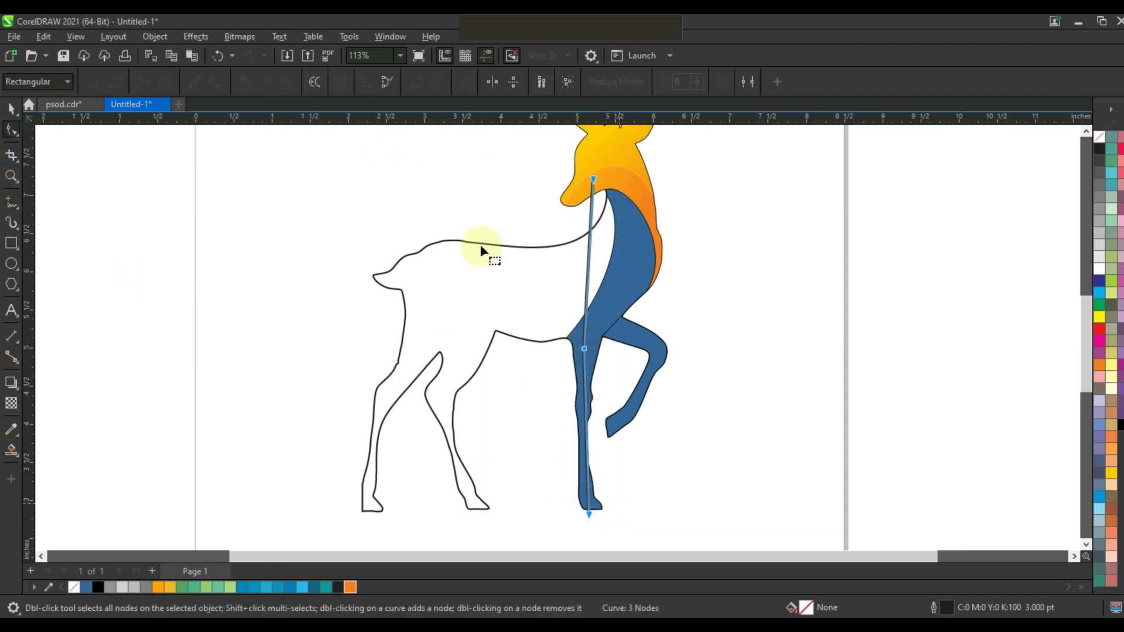
pyautogui.moveTo(647, 217); pyautogui.dragTo(661, 212)
pyautogui.moveTo(587, 293); pyautogui.dragTo(630, 292)
pyautogui.moveTo(661, 212); pyautogui.dragTo(663, 212)
pyautogui.moveTo(584, 348); pyautogui.dragTo(583, 346)
pyautogui.moveTo(587, 460); pyautogui.dragTo(575, 447)
pyautogui.moveTo(589, 514); pyautogui.dragTo(590, 513)
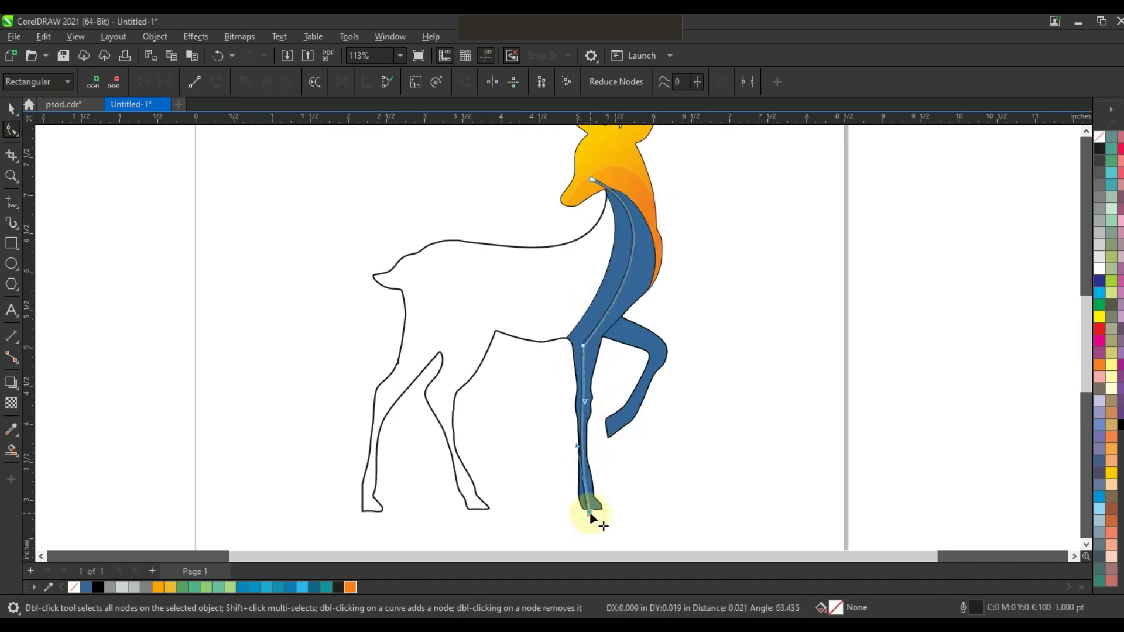
# - Smart-fill the front half of the neck and standing foreleg and color it green
pyautogui.click(637, 258)
pyautogui.click(10, 108)
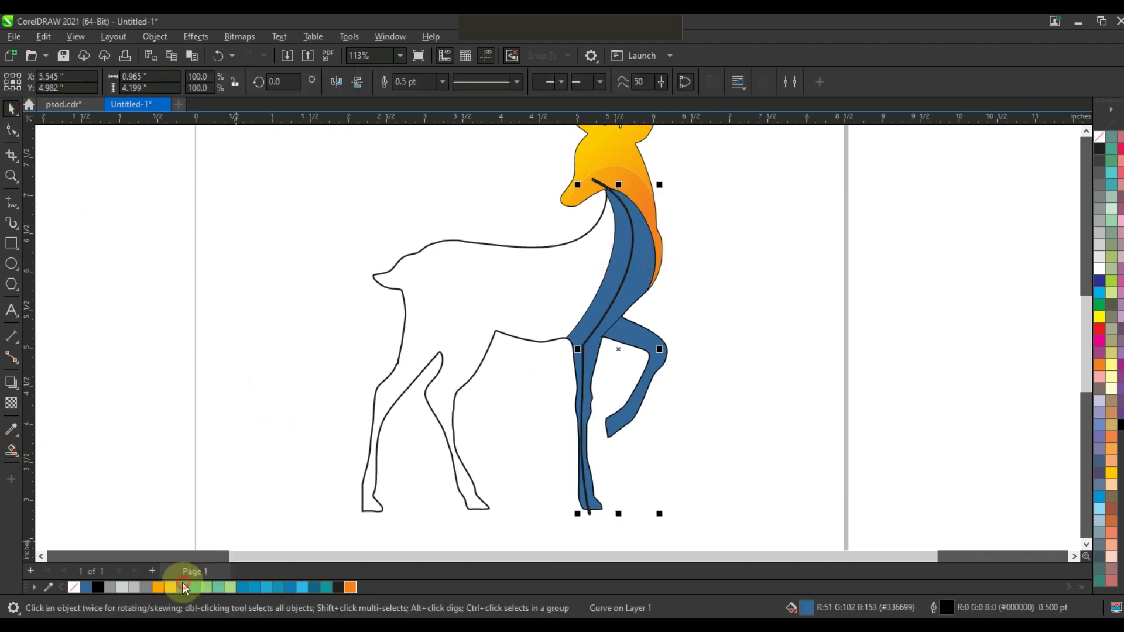
pyautogui.click(188, 587)
# - Delete the guide curve running down the neck and standing foreleg
pyautogui.click(753, 369)
pyautogui.click(589, 515)
pyautogui.press('Delete')
# - Color the rear half of the neck and standing foreleg a lighter green and remove the outlines of both halves
pyautogui.click(725, 443)
pyautogui.click(644, 255)
pyautogui.keyDown('shift'); pyautogui.click(616, 260); pyautogui.keyUp('shift')
pyautogui.rightClick(1114, 141)
pyautogui.click(1051, 148)
pyautogui.click(771, 283)
# - Give the raised foreleg a fountain fill from blue #0285B9 at the knee end to light green at the hoof
pyautogui.click(630, 334)
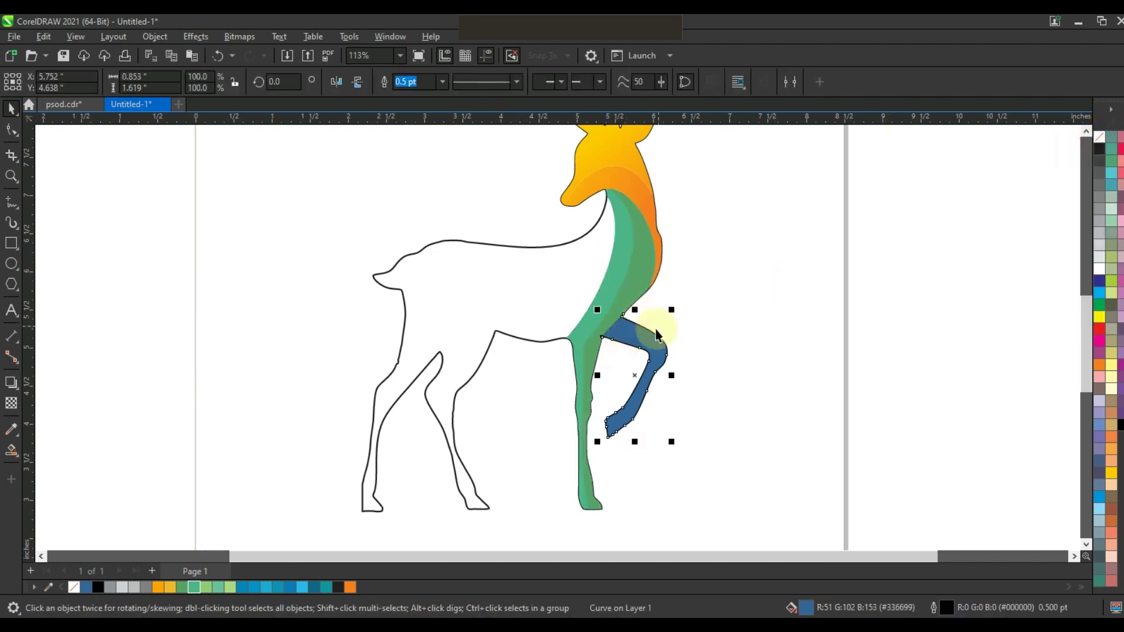
pyautogui.click(241, 587)
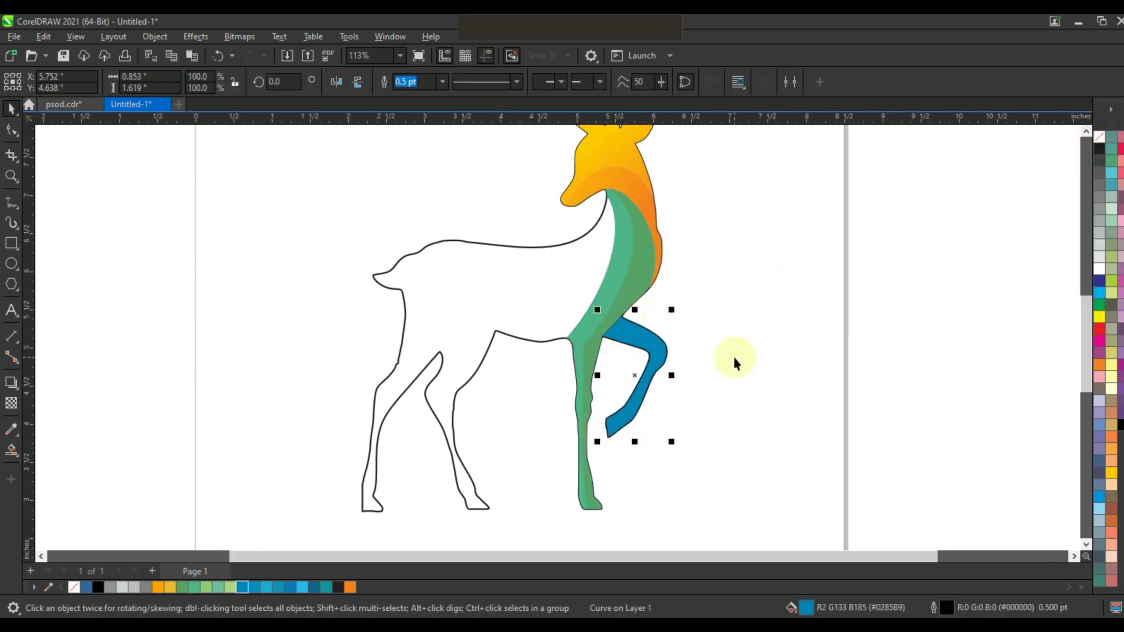
pyautogui.press('g')
pyautogui.moveTo(632, 332); pyautogui.dragTo(637, 408)
pyautogui.moveTo(632, 332); pyautogui.dragTo(632, 325)
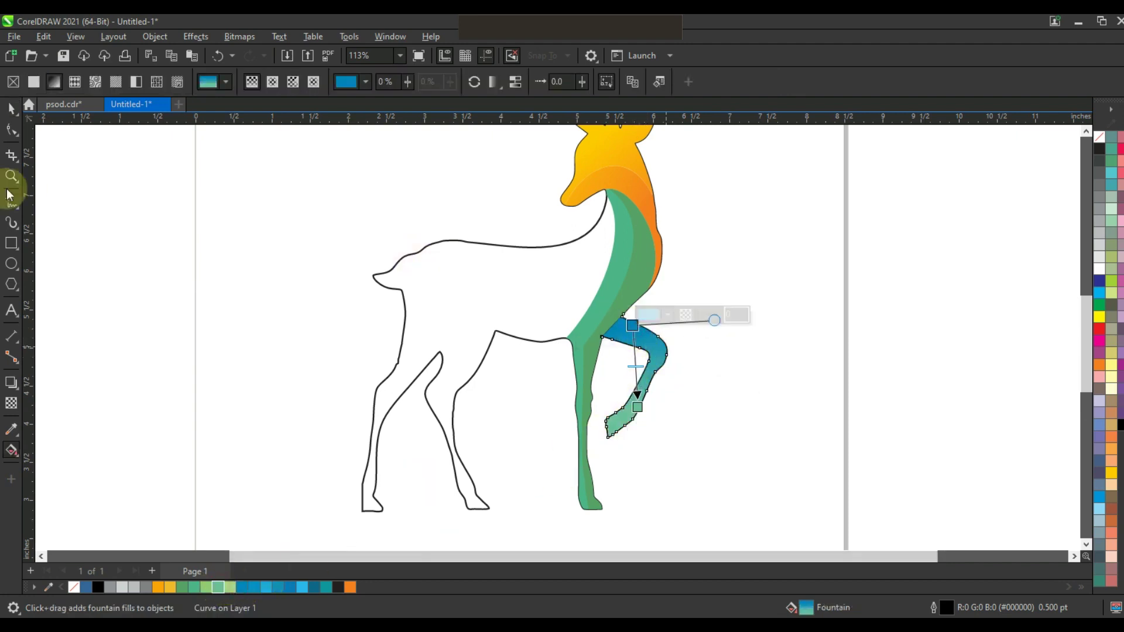
pyautogui.click(12, 111)
pyautogui.click(690, 312)
# - Draw a guide line from the throat to the top of the hind legs and bend it into a flowing S-curve
pyautogui.press('F3')
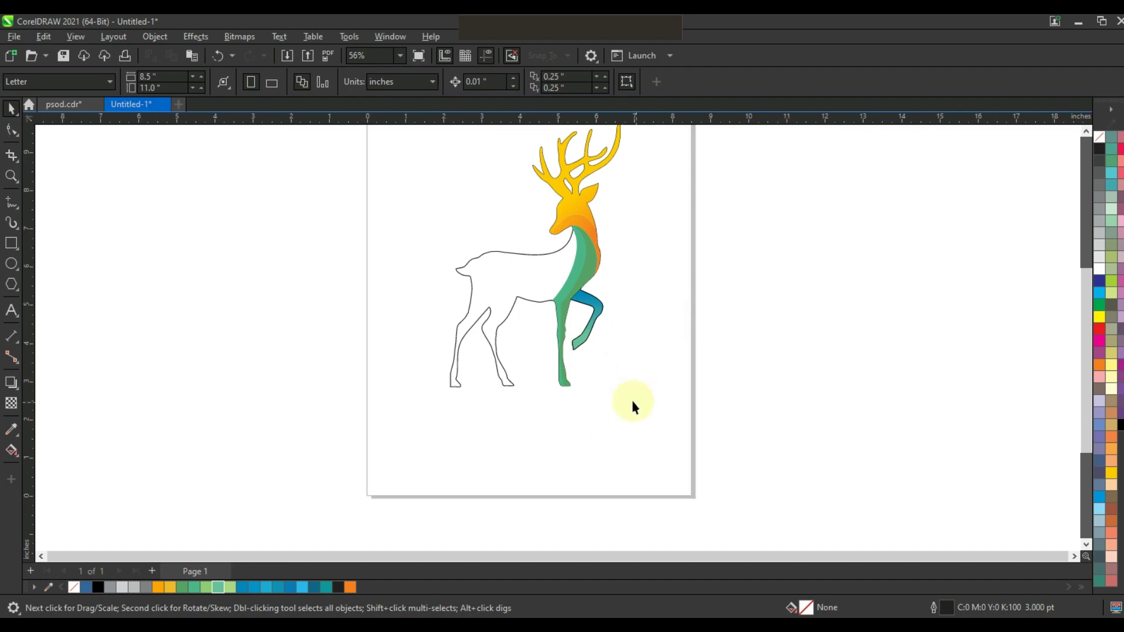
pyautogui.press('z')
pyautogui.moveTo(427, 195); pyautogui.dragTo(778, 451)
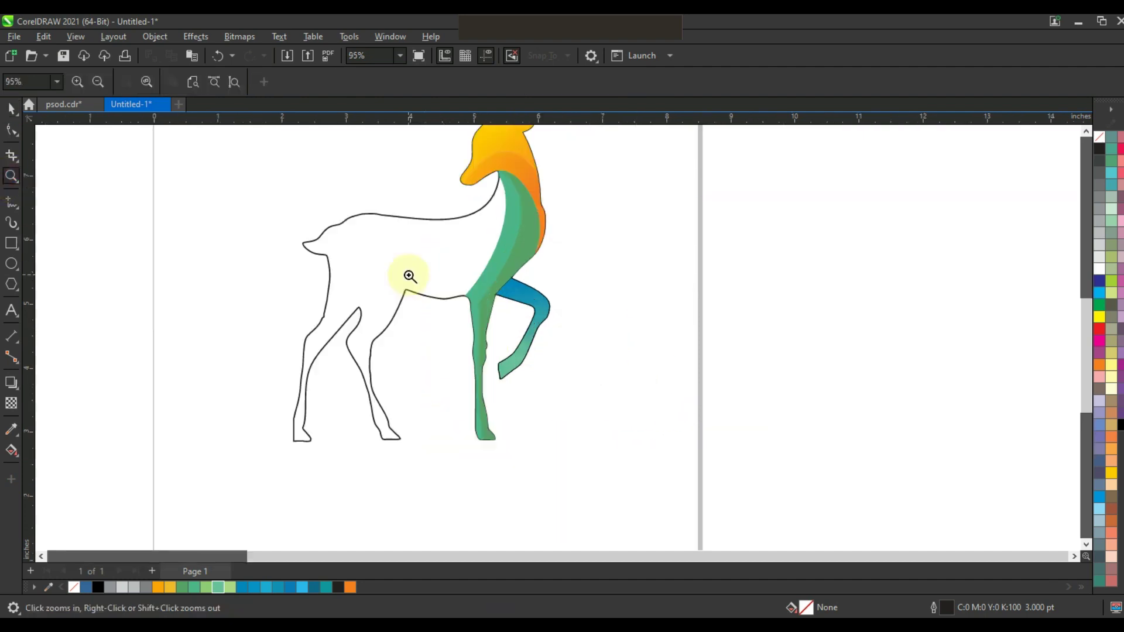
pyautogui.click(23, 206)
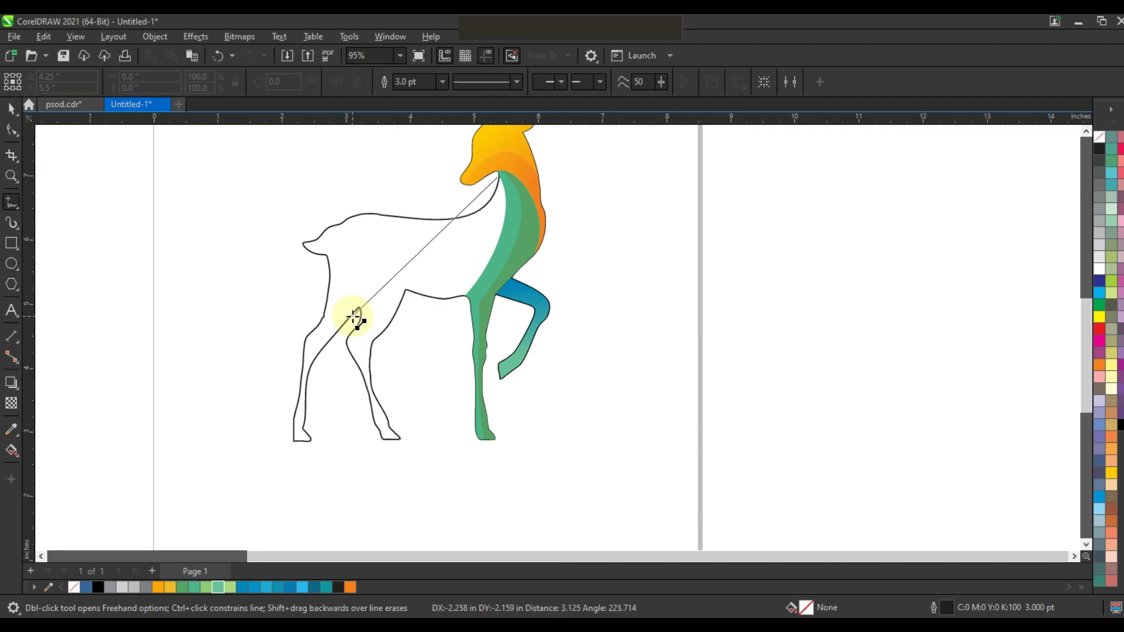
pyautogui.click(354, 318)
pyautogui.click(12, 130)
pyautogui.moveTo(151, 156); pyautogui.dragTo(570, 372)
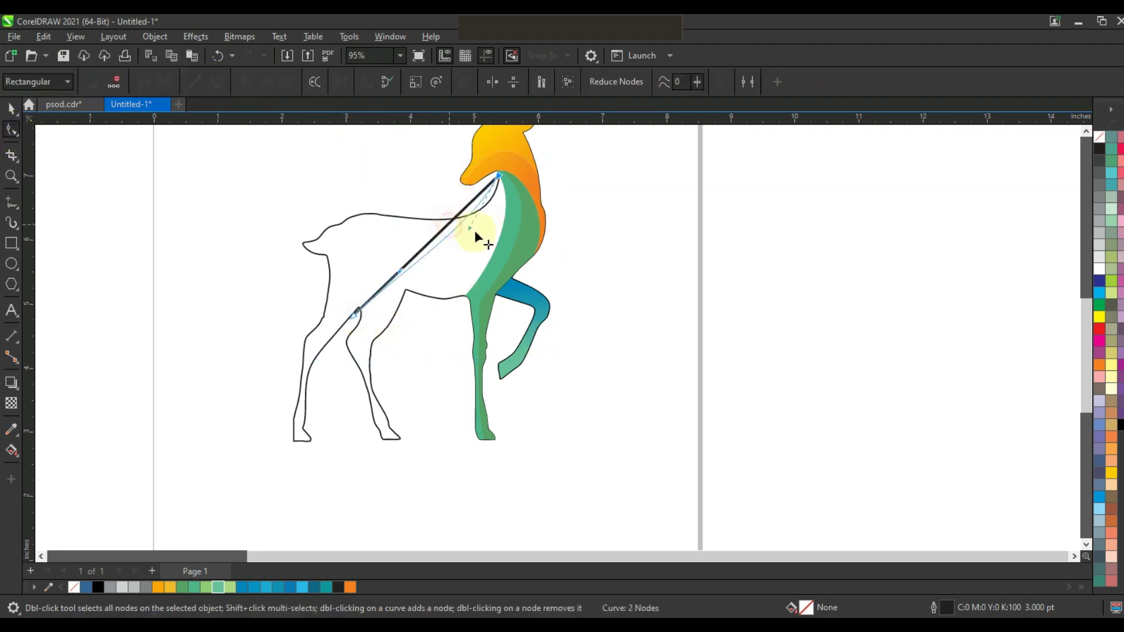
pyautogui.moveTo(394, 262); pyautogui.dragTo(343, 349)
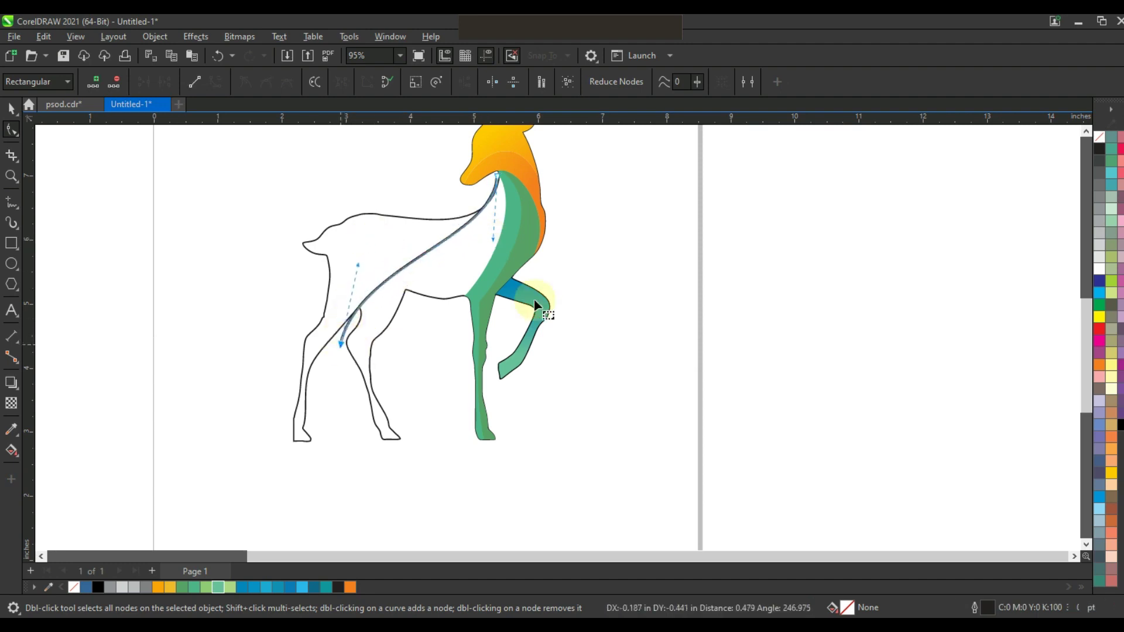
pyautogui.moveTo(493, 241); pyautogui.dragTo(500, 244)
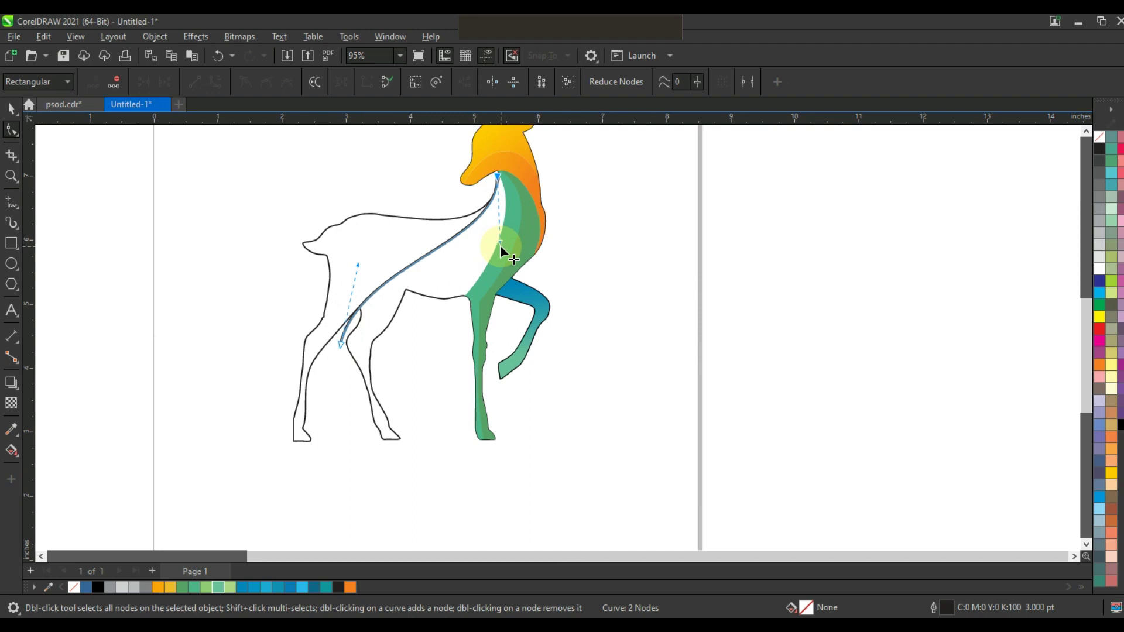
# - Draw a short straight guide line from the rear of the belly to the long curve, separating the far hind leg
pyautogui.click(11, 176)
pyautogui.moveTo(211, 219); pyautogui.dragTo(711, 386)
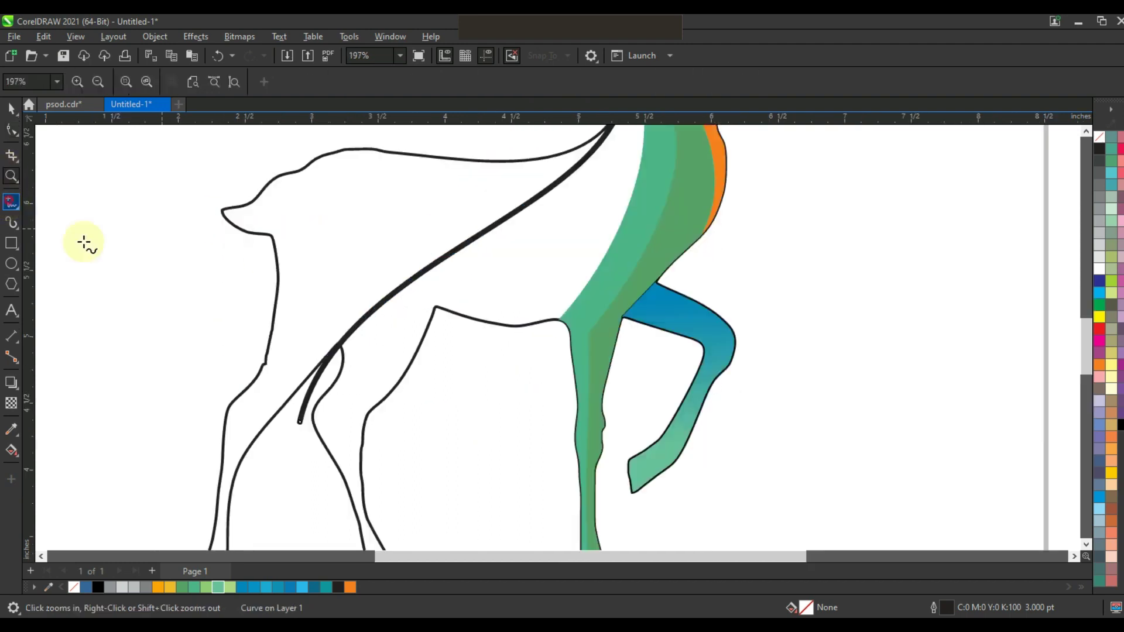
pyautogui.click(10, 202)
pyautogui.click(449, 312)
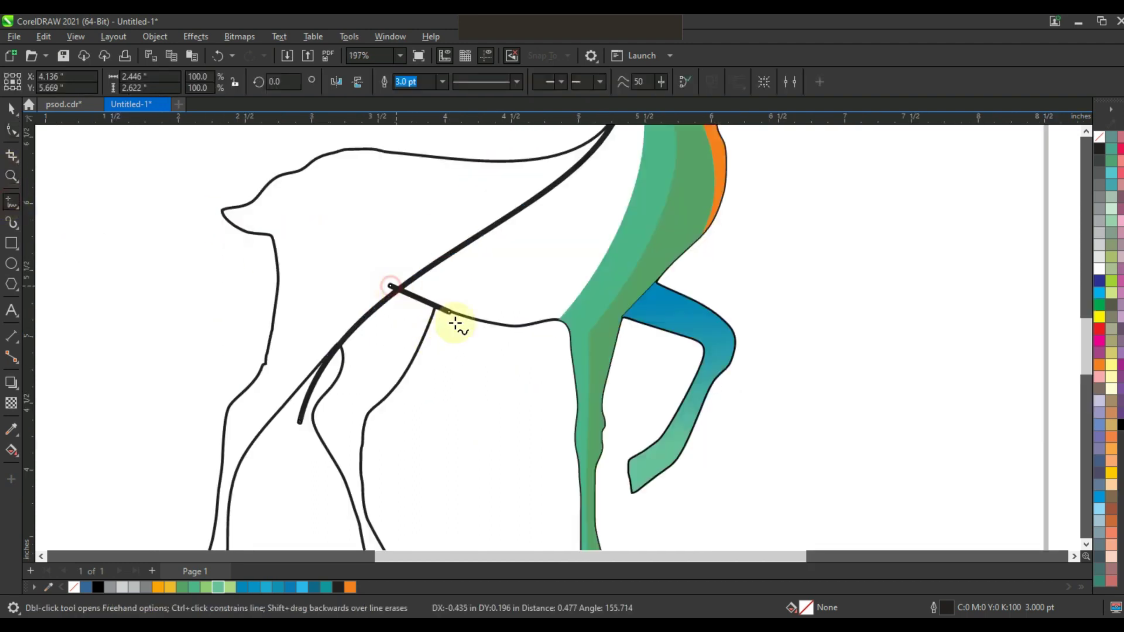
pyautogui.click(391, 286)
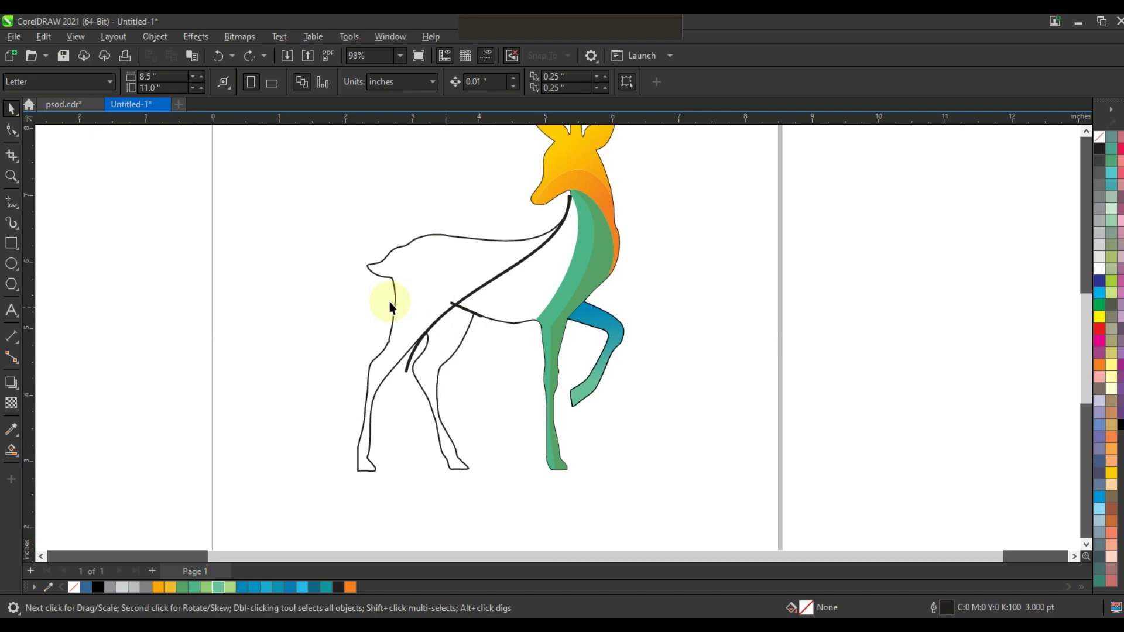
# - Draw a guide line across the base of the tail and bend it to follow the rump
pyautogui.click(10, 202)
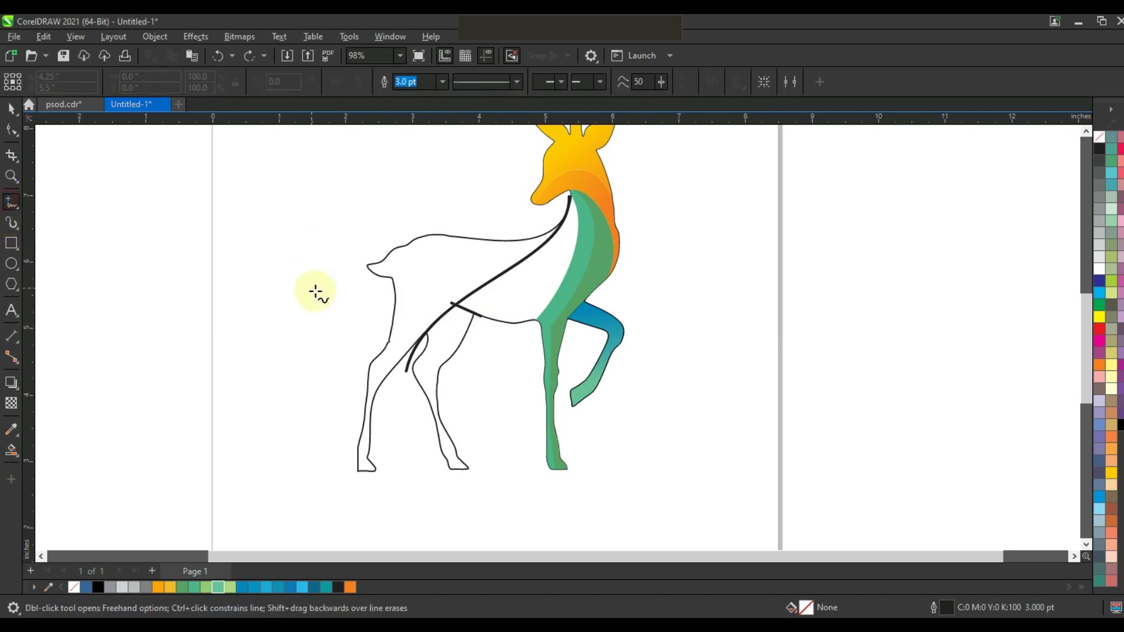
pyautogui.click(387, 284)
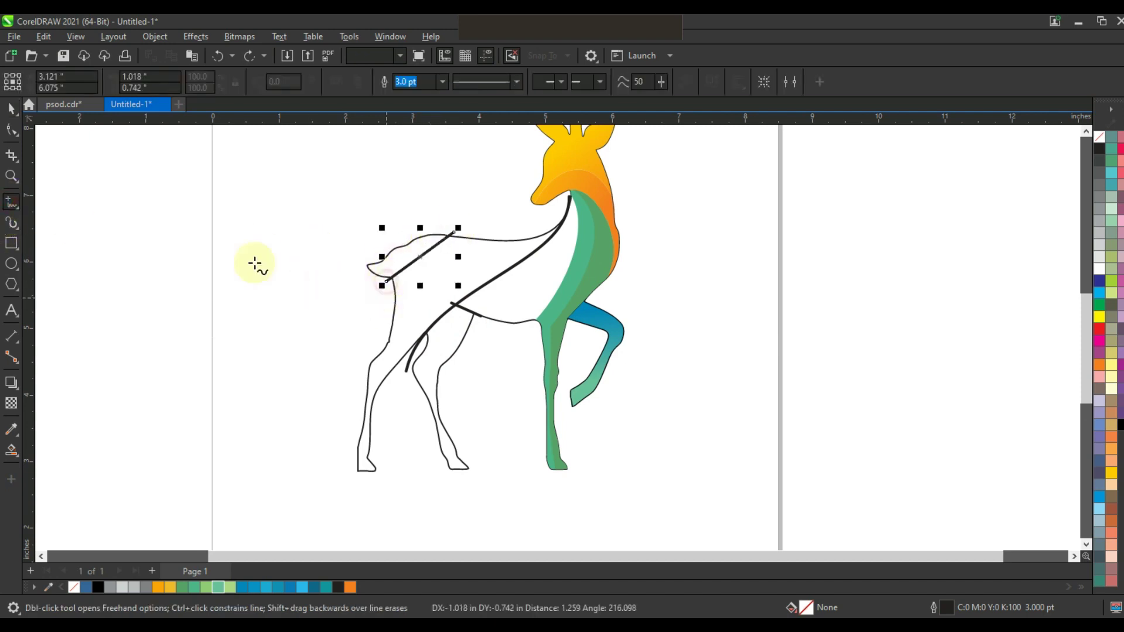
pyautogui.press('F10')
pyautogui.moveTo(419, 261); pyautogui.dragTo(414, 246)
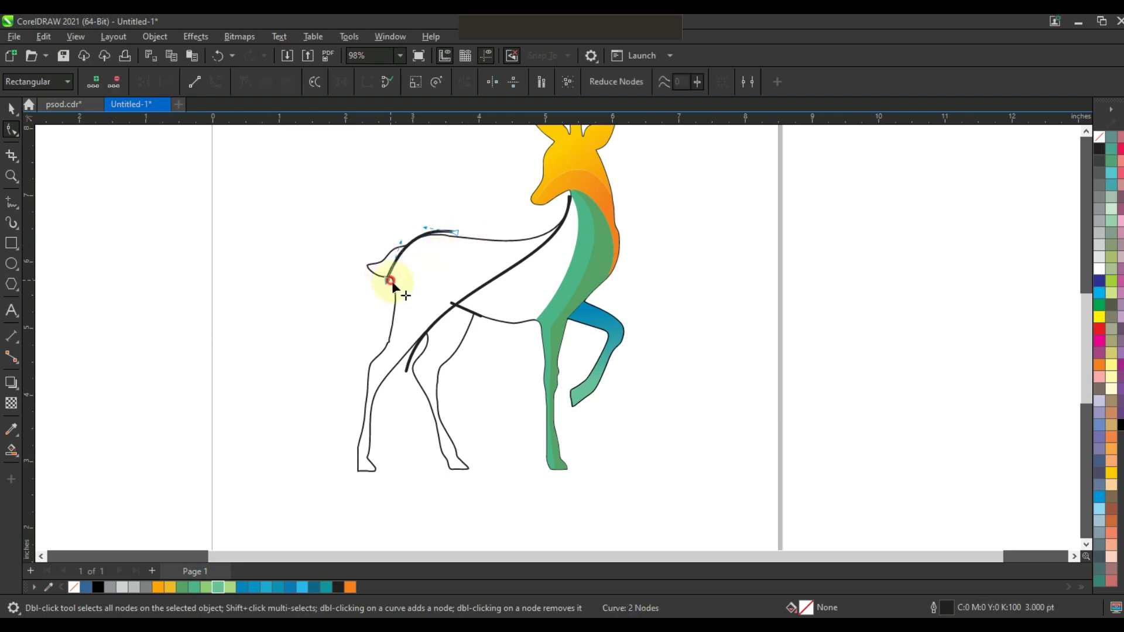
# - Smart-fill the back with the near hind leg, the belly, the far hind leg and the tail in blue, and delete the guide lines
pyautogui.click(12, 450)
pyautogui.click(437, 283)
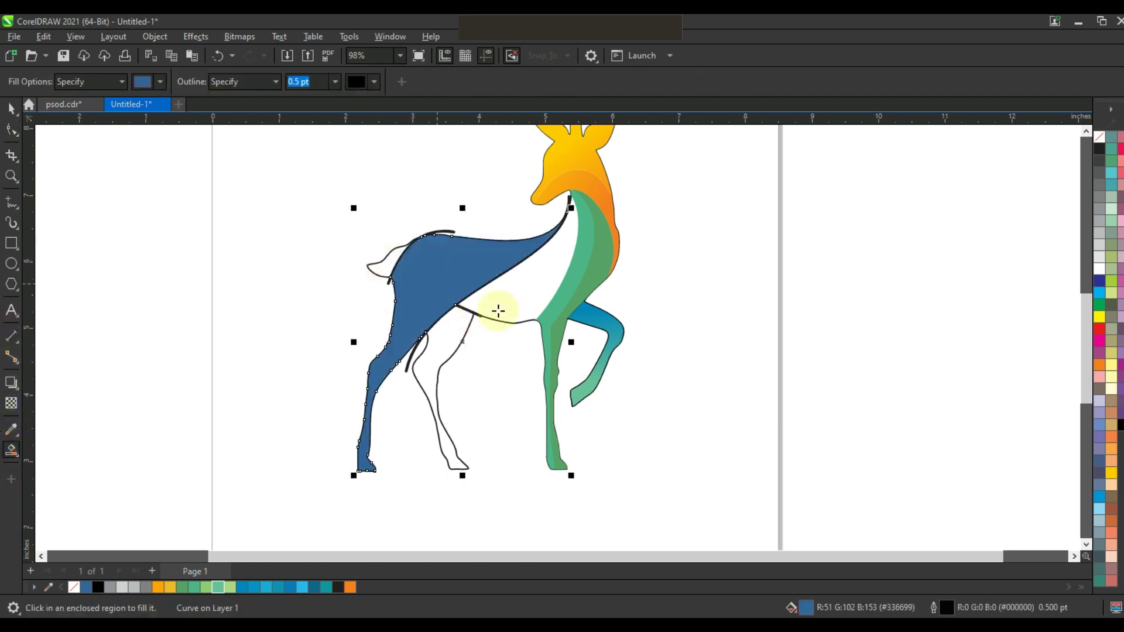
pyautogui.click(498, 311)
pyautogui.click(454, 339)
pyautogui.click(385, 255)
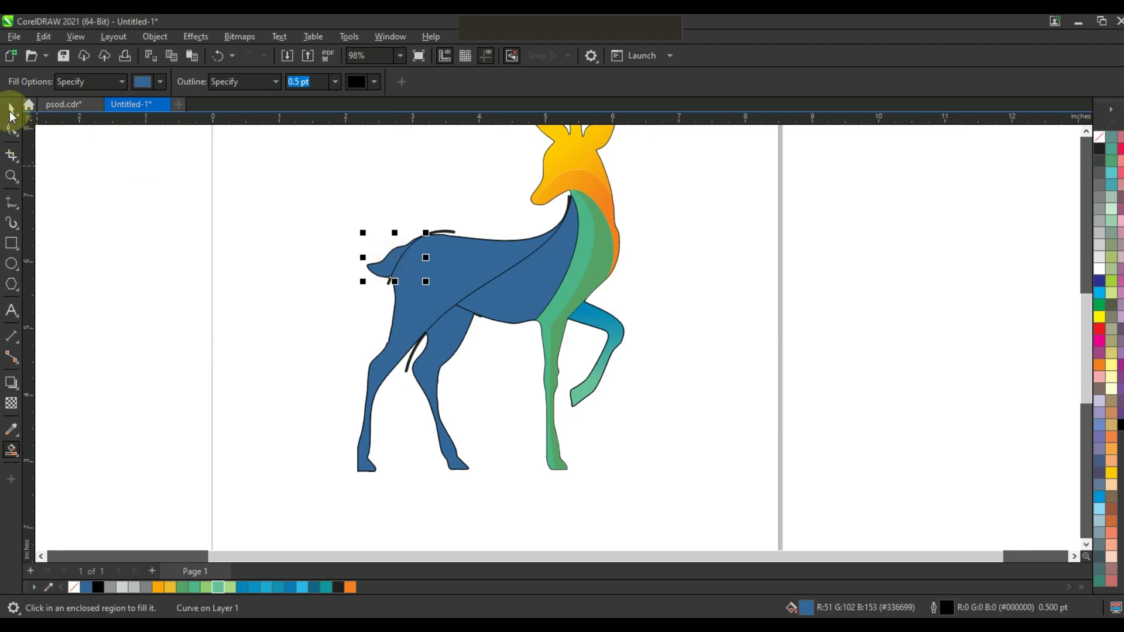
pyautogui.click(11, 109)
pyautogui.click(412, 370)
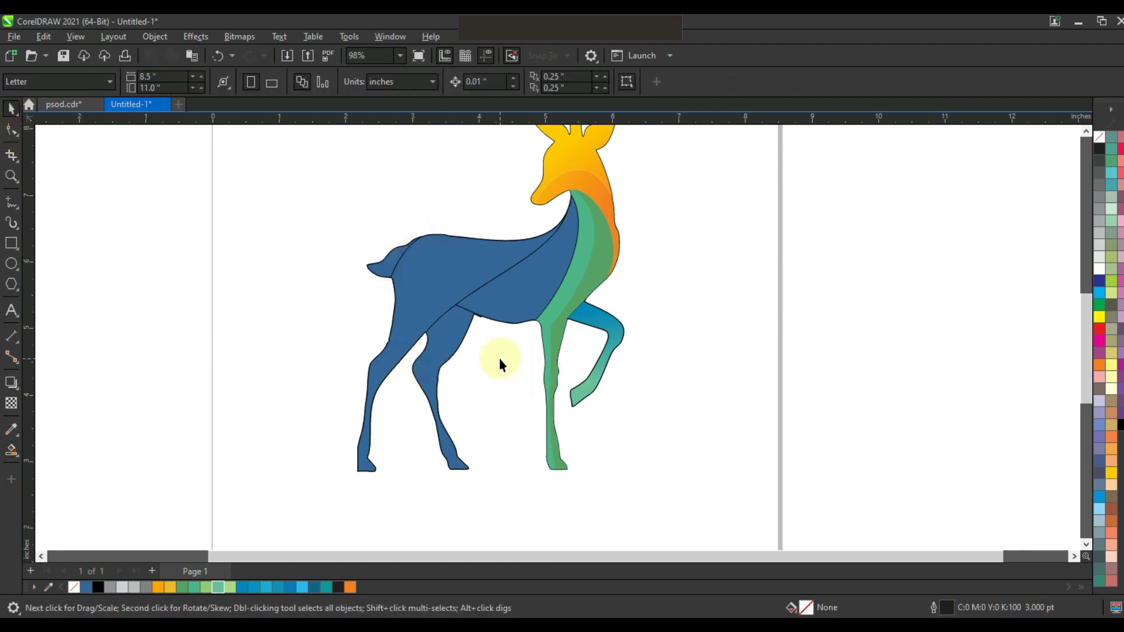
# - Draw a guide line from the throat down past the belly and bend it into an S-curve
pyautogui.click(12, 202)
pyautogui.click(570, 193)
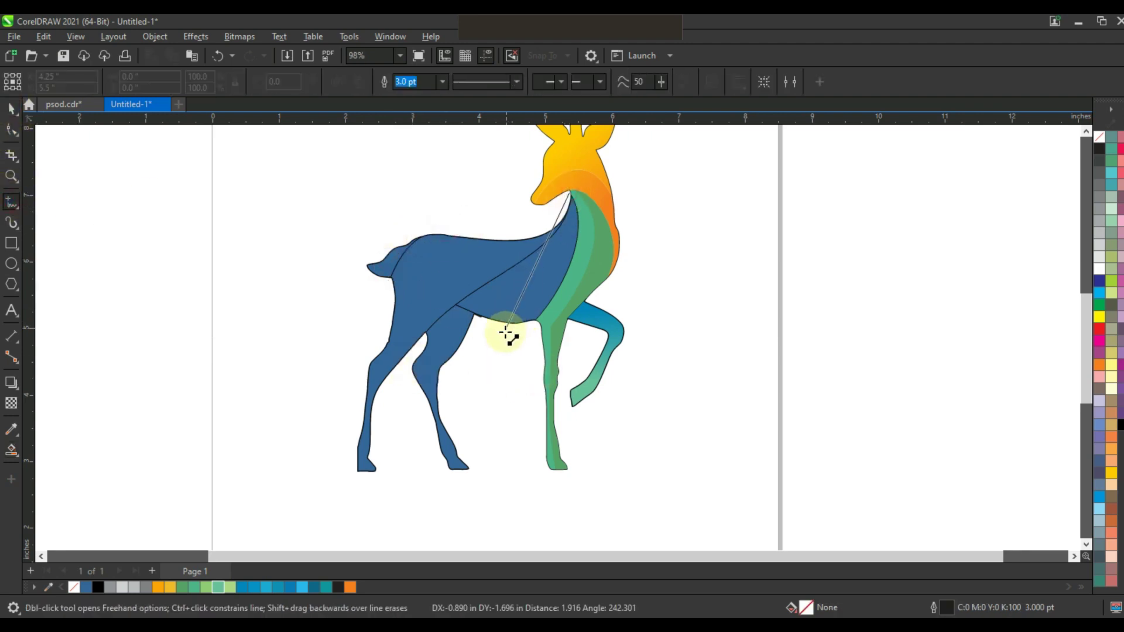
pyautogui.click(506, 334)
pyautogui.click(11, 129)
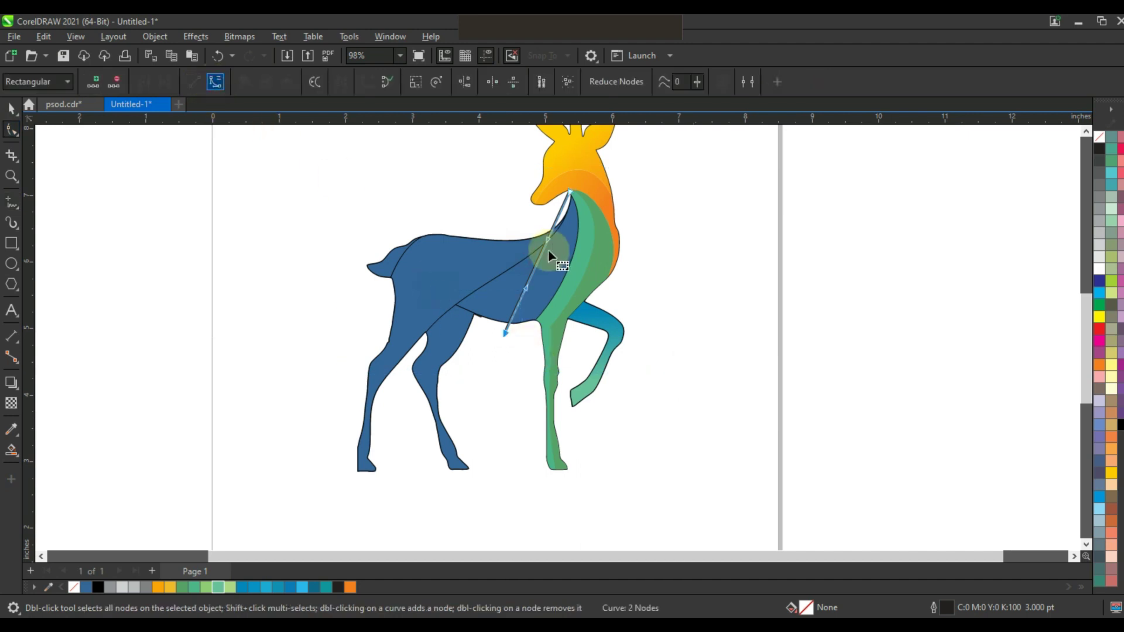
pyautogui.moveTo(564, 247)
pyautogui.mouseDown()
pyautogui.moveTo(580, 257)
pyautogui.moveTo(524, 284)
pyautogui.moveTo(586, 258)
pyautogui.mouseUp()
# - Draw a guide line from the base of the neck to the rear thigh and shape it into an S-curve across the back
pyautogui.click(12, 202)
pyautogui.click(558, 223)
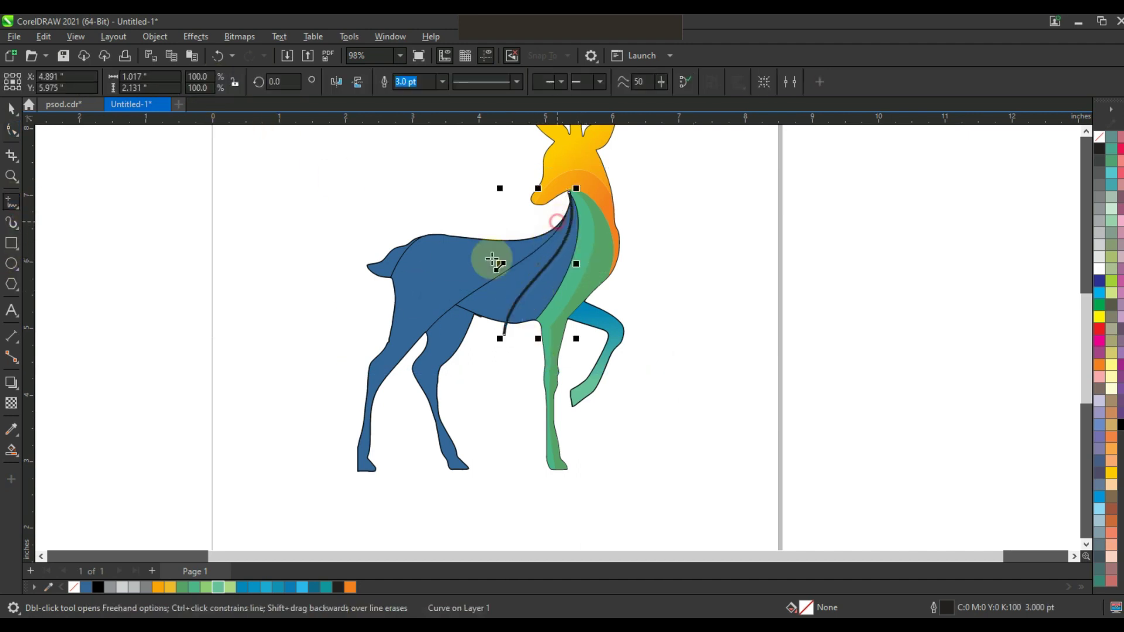
pyautogui.click(383, 348)
pyautogui.click(12, 130)
pyautogui.moveTo(236, 188); pyautogui.dragTo(667, 389)
pyautogui.moveTo(501, 266); pyautogui.dragTo(399, 265)
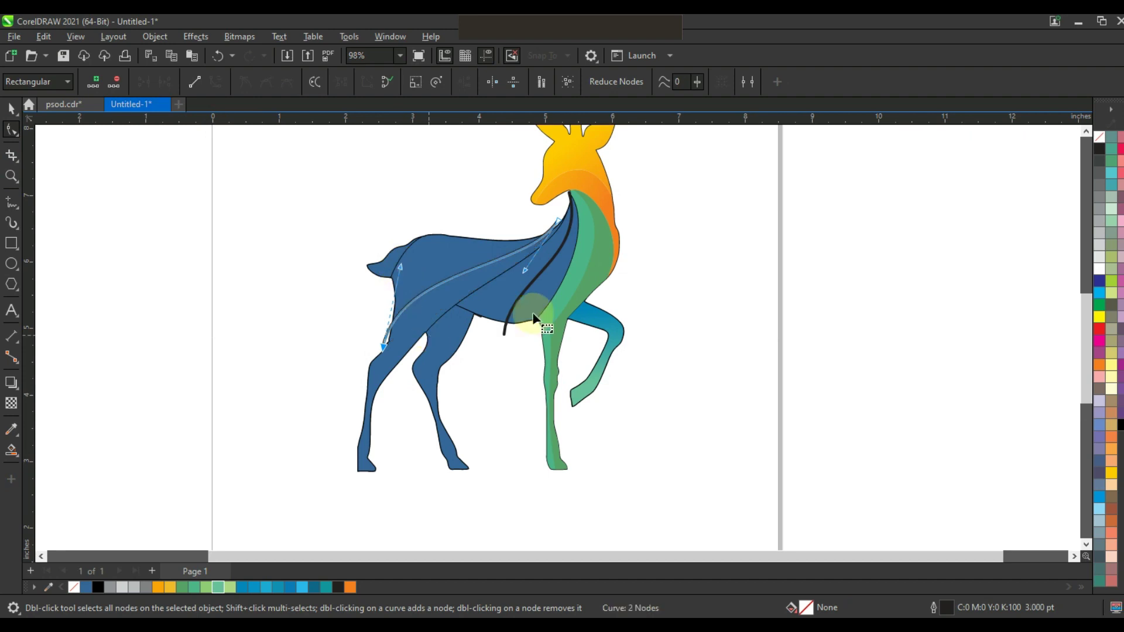
pyautogui.moveTo(524, 271); pyautogui.dragTo(530, 273)
pyautogui.moveTo(559, 220); pyautogui.dragTo(561, 219)
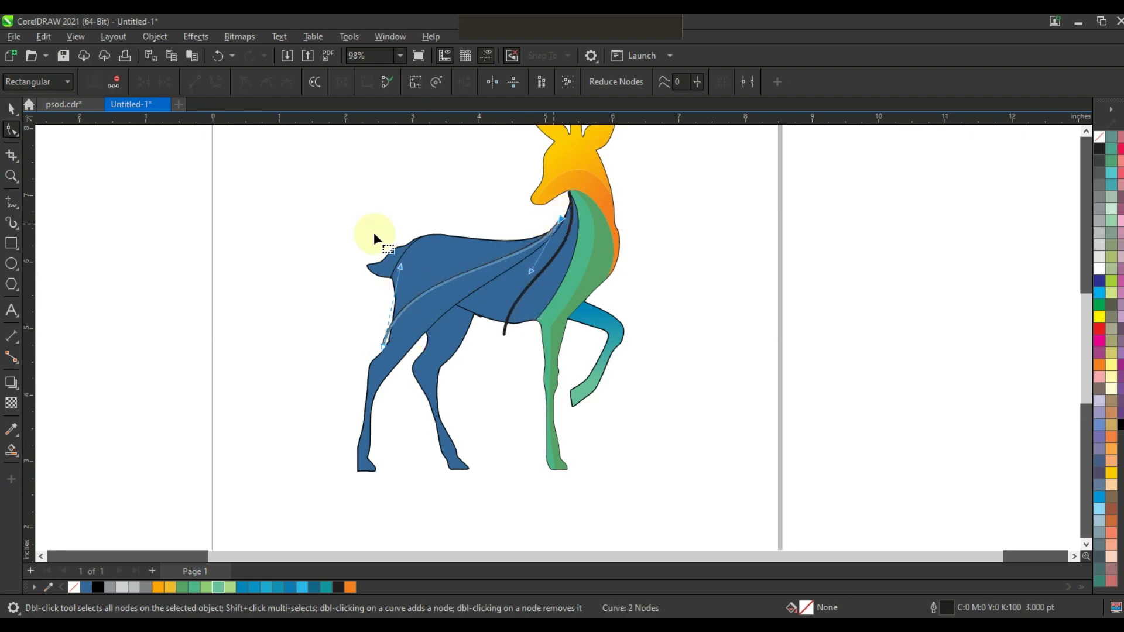
# - Smart-fill the lower back strip with the near hind leg and the front strip of the belly
pyautogui.click(11, 451)
pyautogui.click(431, 298)
pyautogui.click(543, 300)
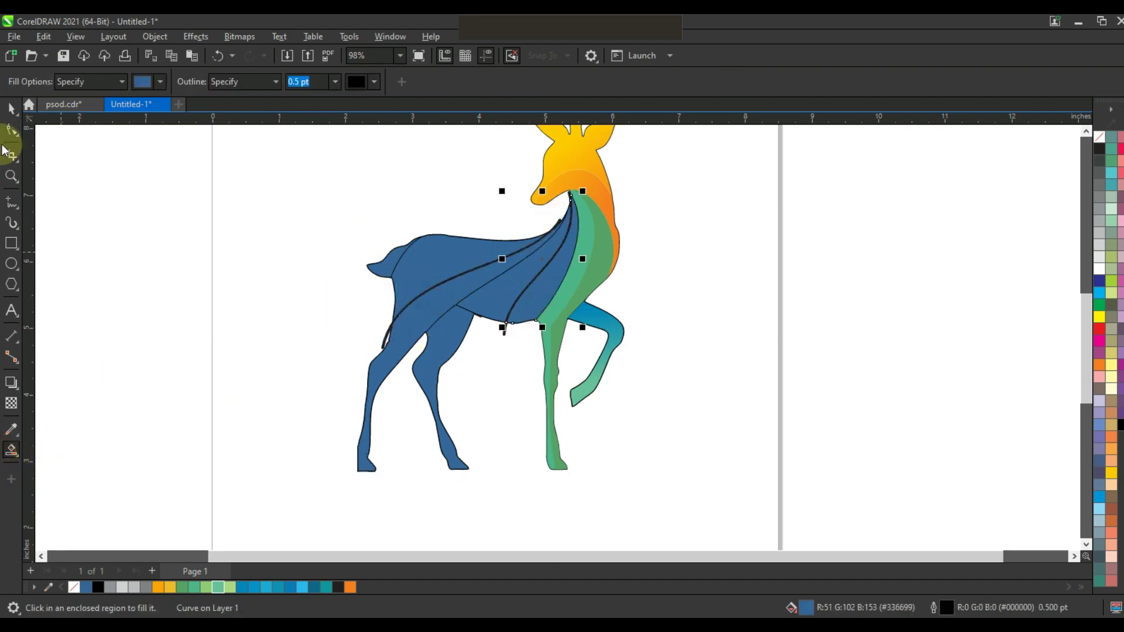
# - Color the front belly strip dark teal, the remaining belly #0A7BB5, the lower back strip teal-blue and the upper back #0285B9
pyautogui.press('space')
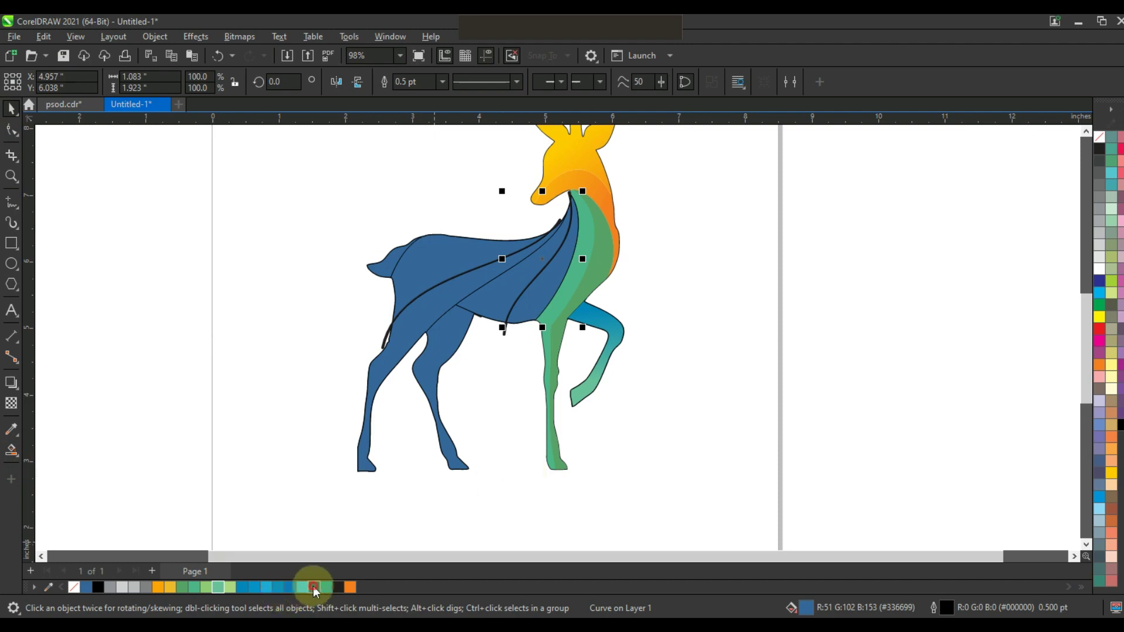
pyautogui.click(492, 314)
pyautogui.click(290, 587)
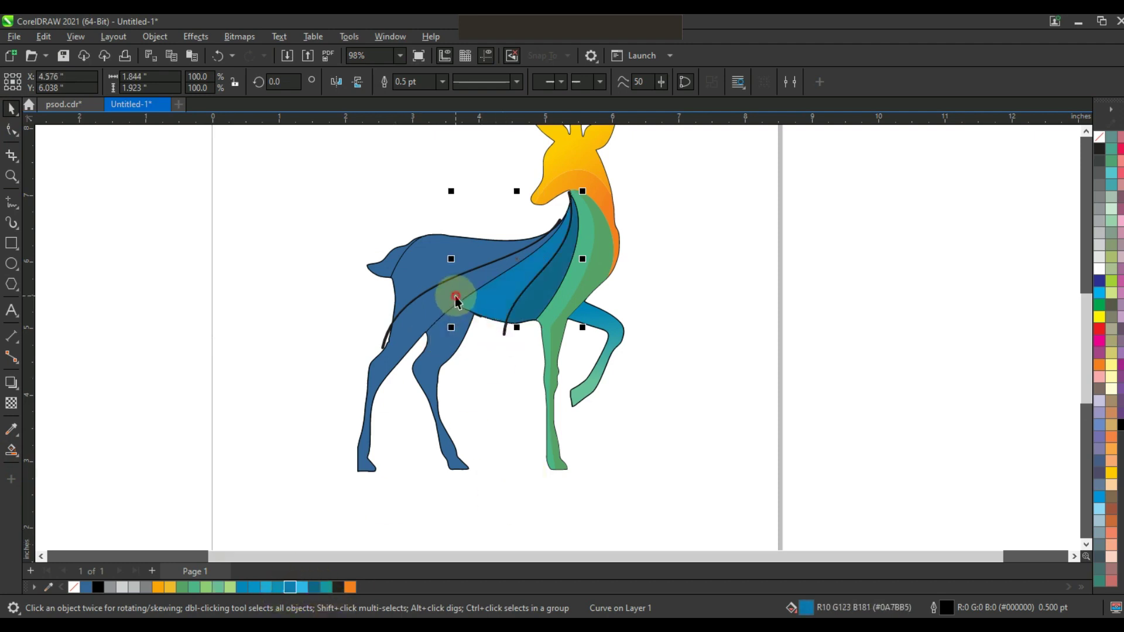
pyautogui.click(457, 298)
pyautogui.click(279, 586)
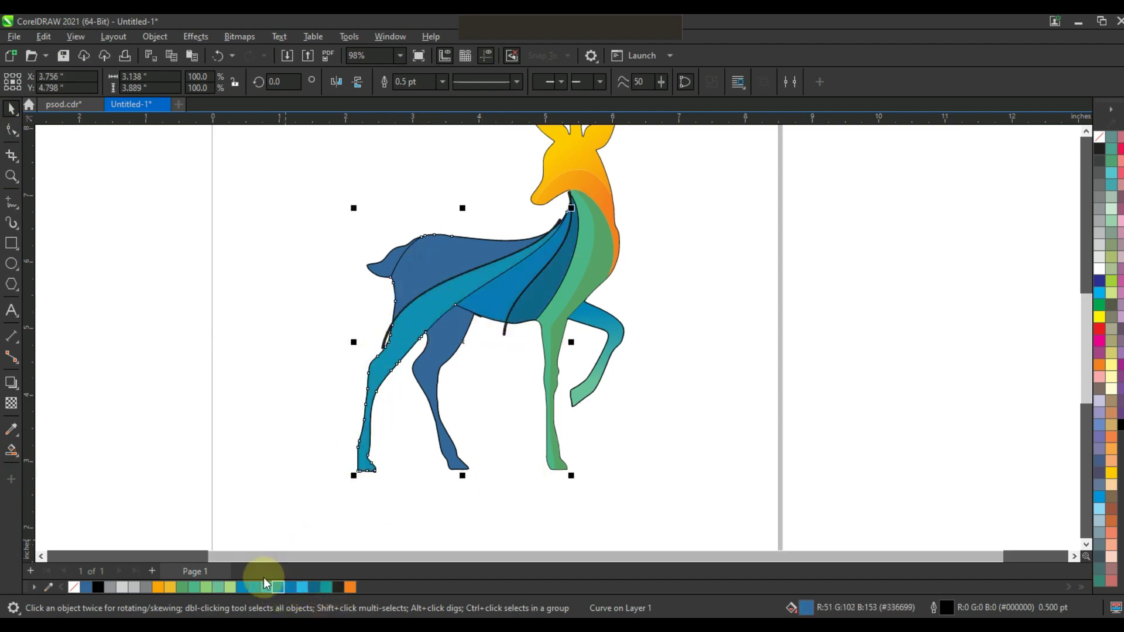
pyautogui.click(369, 284)
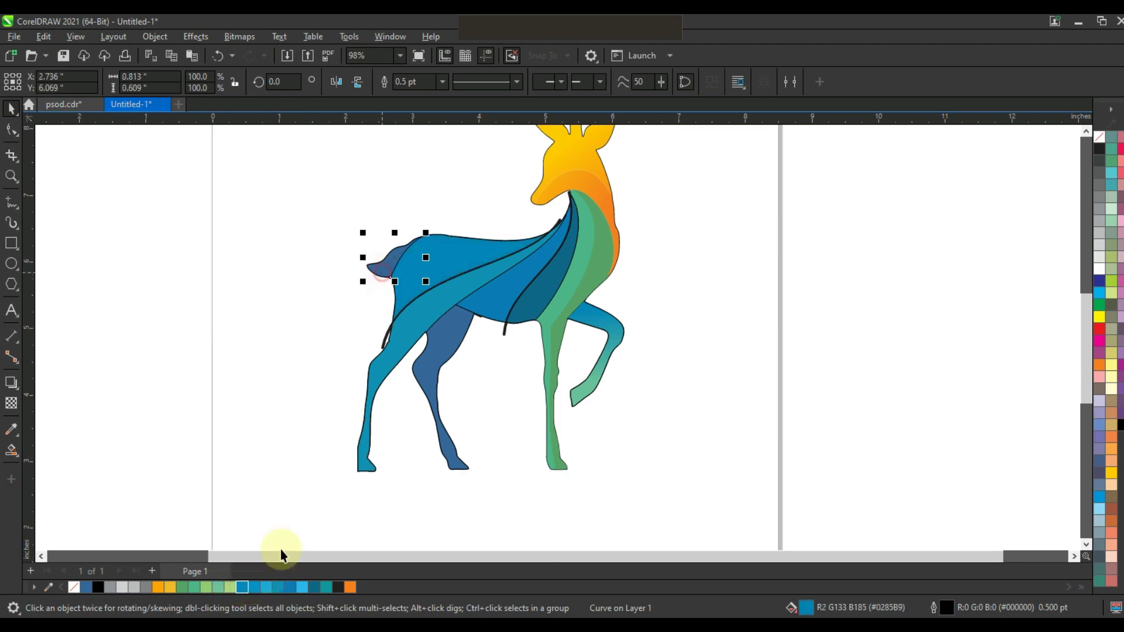
# - Fill the far hind leg with a solid dark teal-blue
pyautogui.click(446, 375)
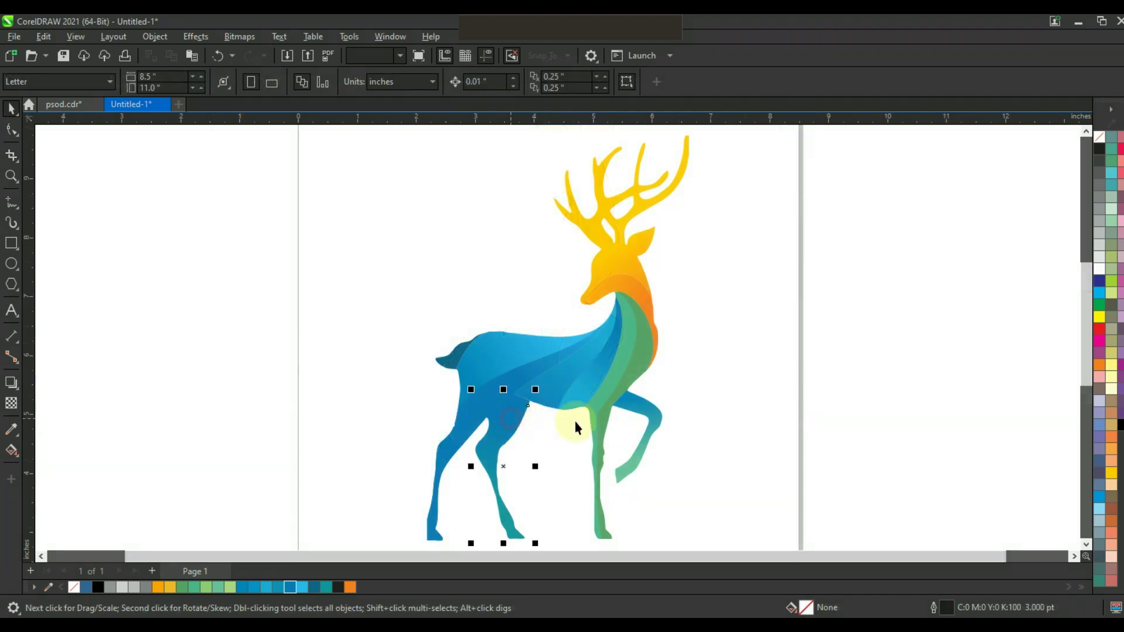
pyautogui.moveTo(337, 587); pyautogui.dragTo(525, 459)
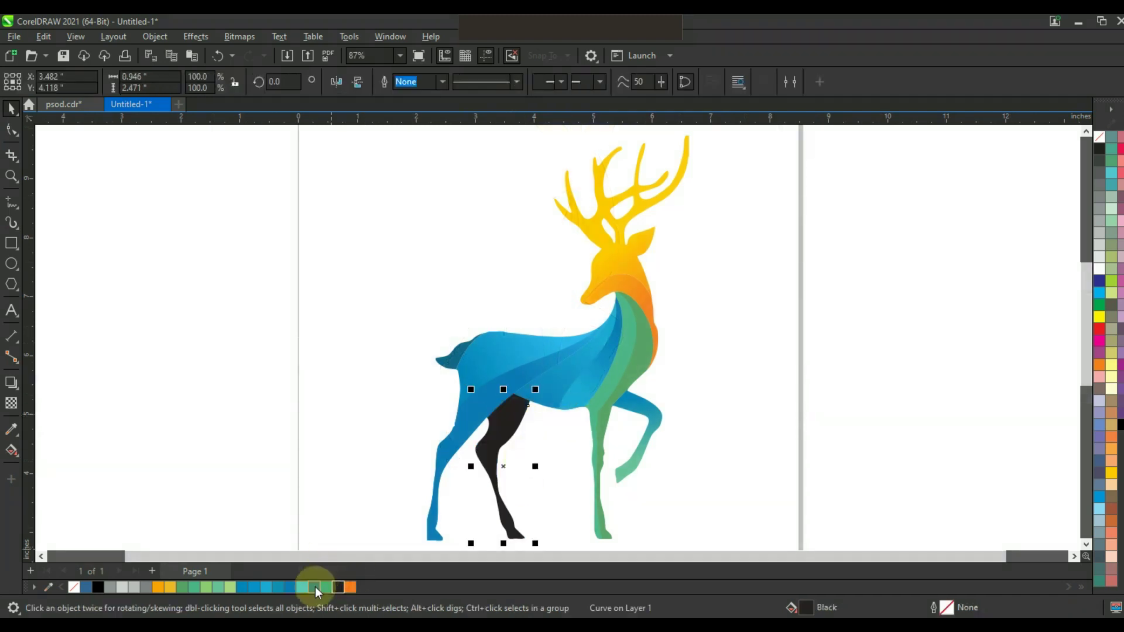
pyautogui.click(315, 587)
pyautogui.click(324, 329)
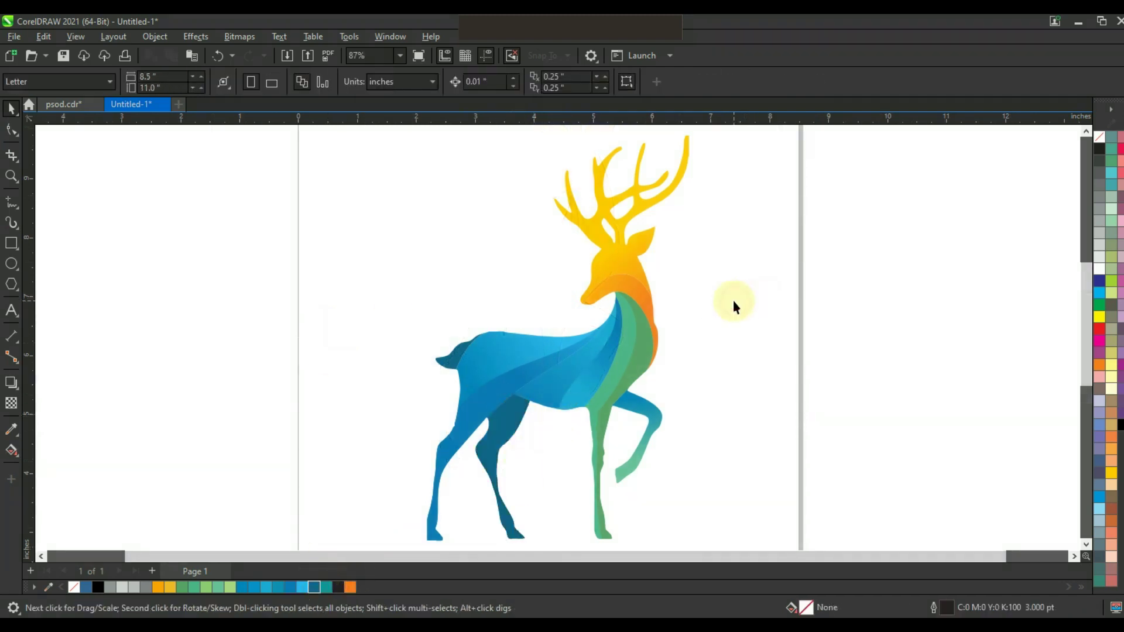
# - Examine the finished deer artwork up close, as a whole and in full-screen preview
pyautogui.scroll(-2, 685, 345)
pyautogui.moveTo(687, 420); pyautogui.dragTo(676, 418)
pyautogui.hotkey('shift', 'F2')
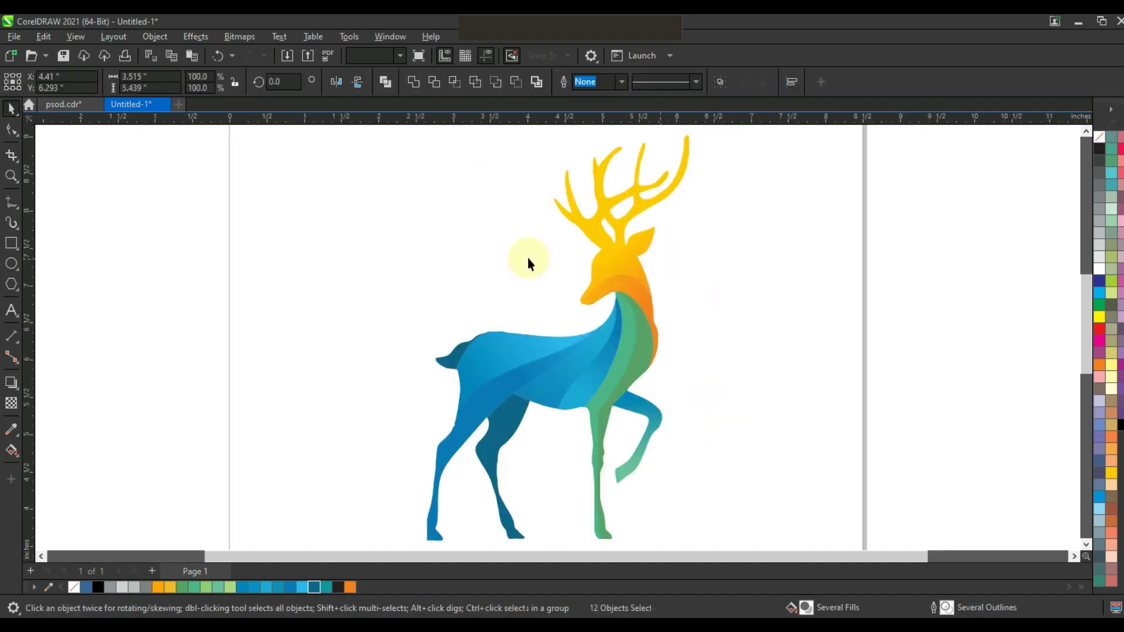
pyautogui.click(528, 259)
pyautogui.click(11, 176)
pyautogui.moveTo(380, 277); pyautogui.dragTo(640, 409)
pyautogui.press('F3')
pyautogui.moveTo(479, 191); pyautogui.dragTo(837, 427)
pyautogui.press('F9')
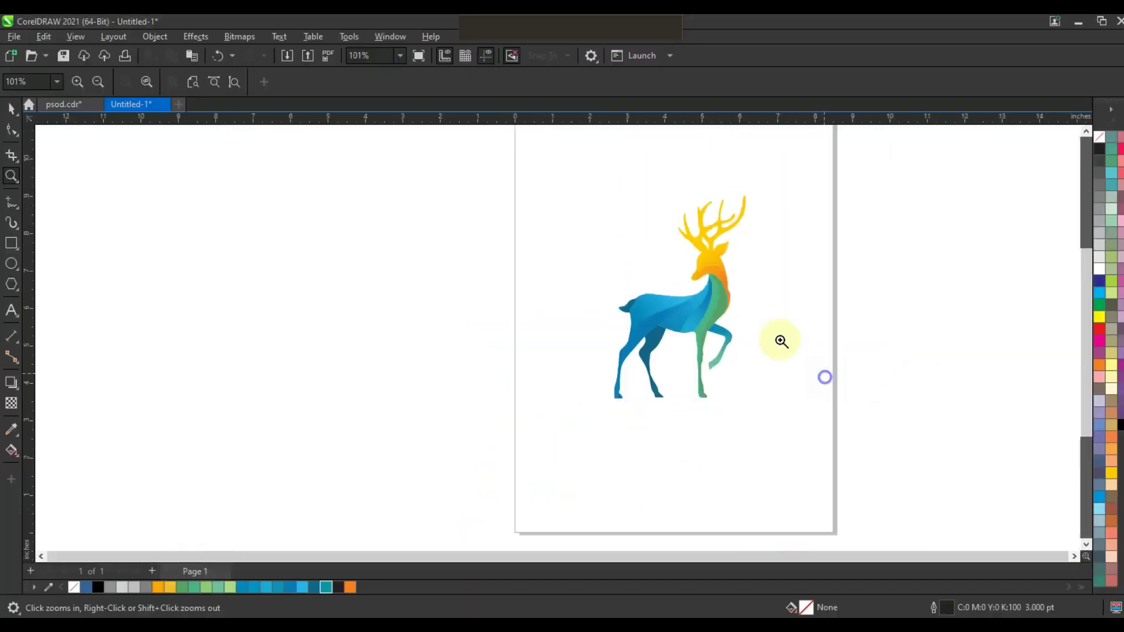
pyautogui.moveTo(527, 170); pyautogui.dragTo(994, 414)
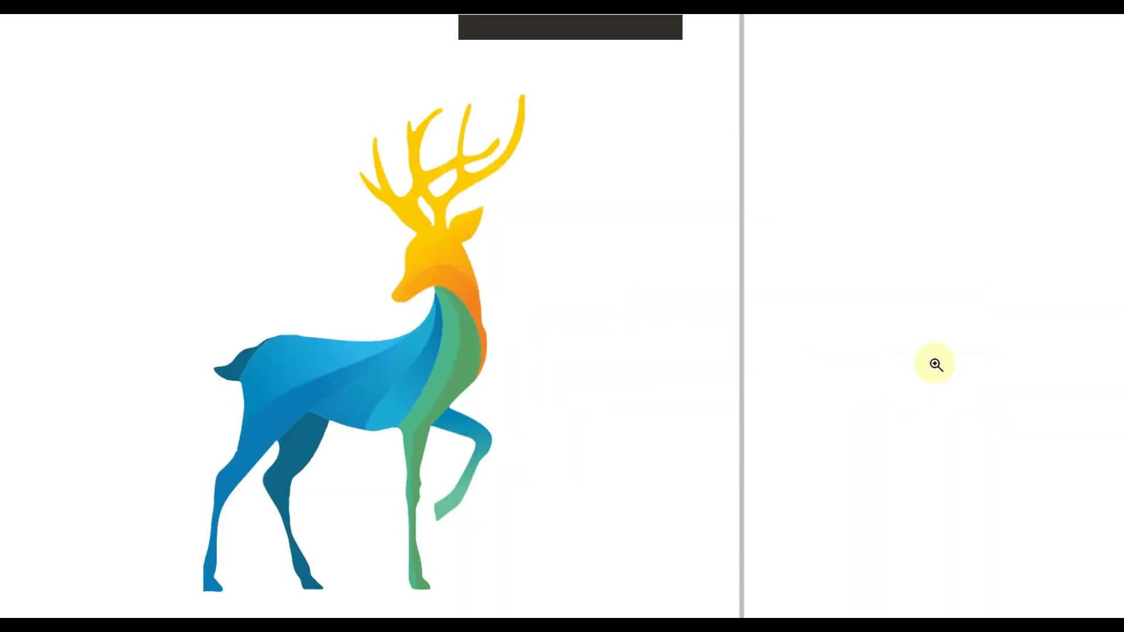